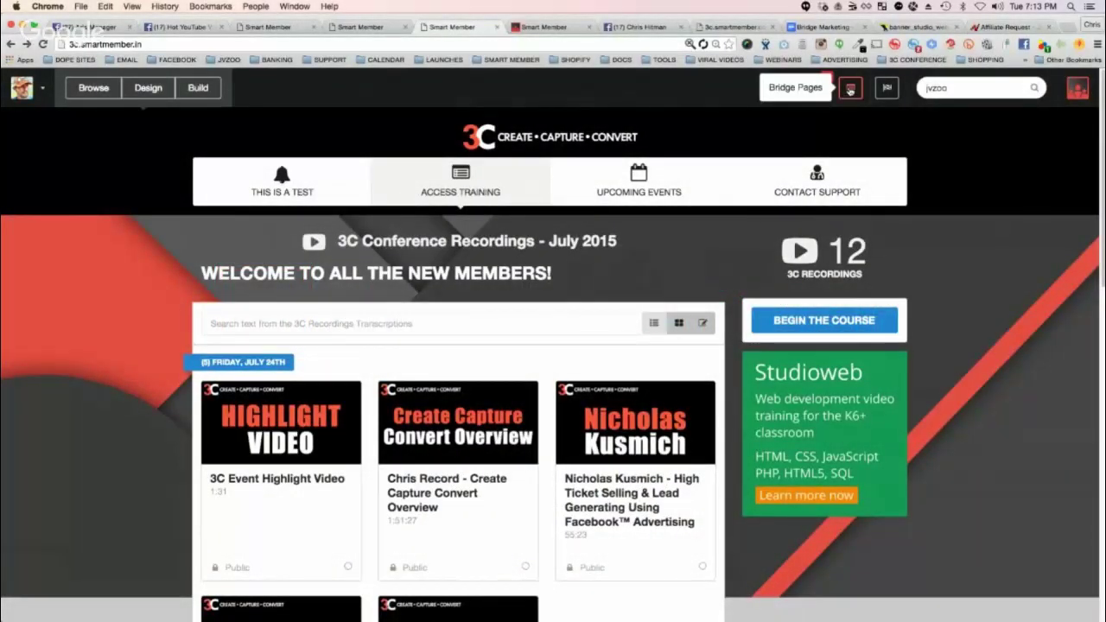
Open the My BridgePages list, which shows the example-bridge-page entry.
{"action": "left_click", "coordinate": [849, 89]}
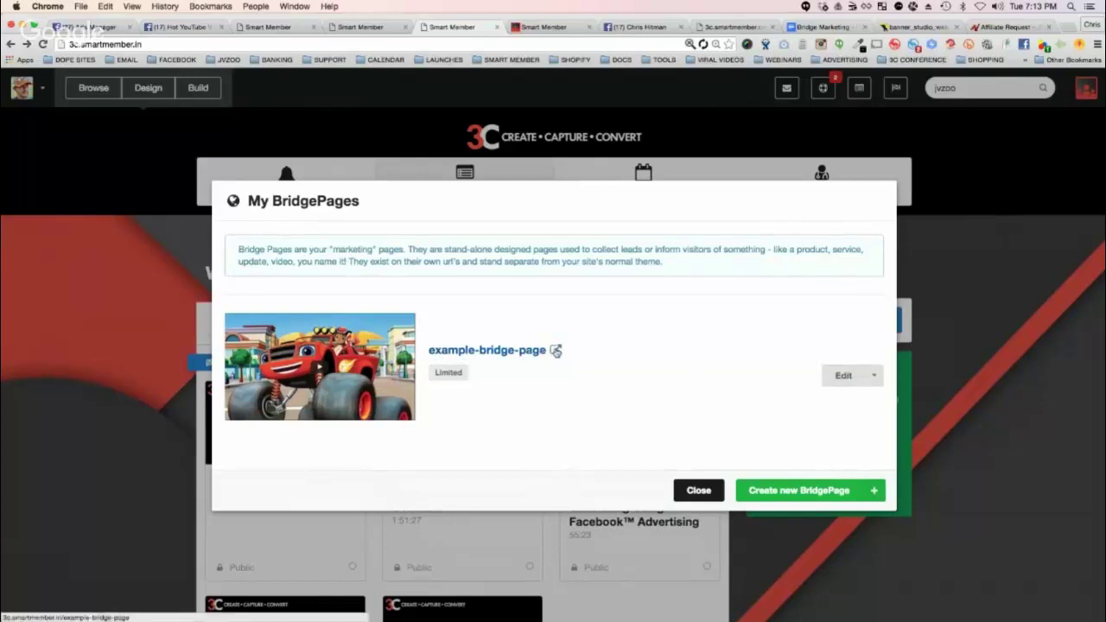
Open example-bridge-page live in a new browser tab.
{"action": "left_click", "coordinate": [548, 352]}
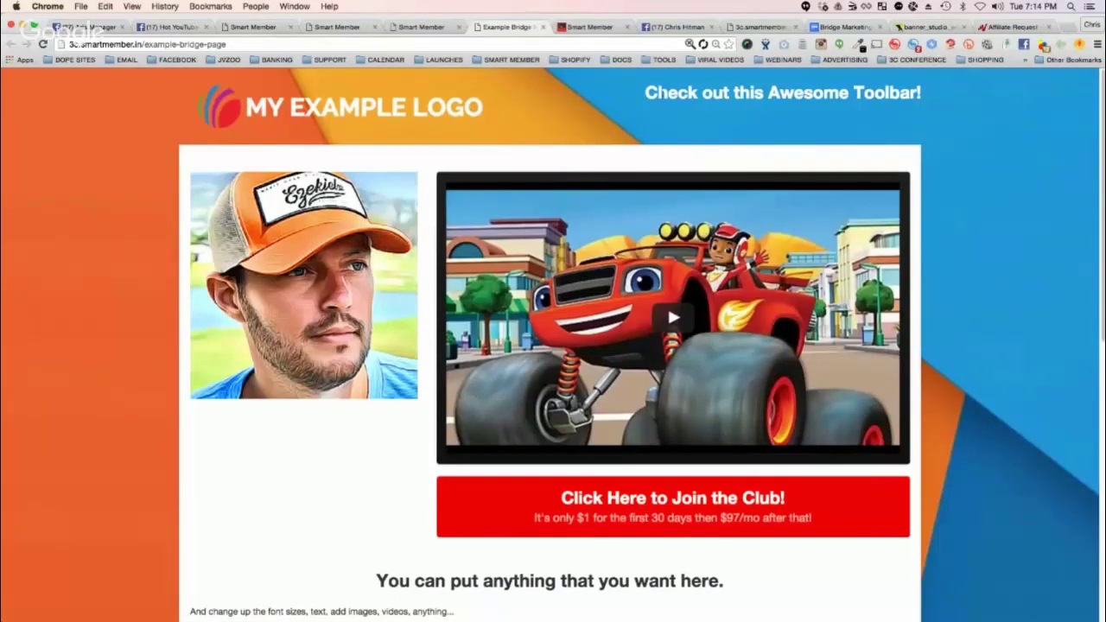
{"action": "left_click_drag", "start_coordinate": [649, 93], "coordinate": [921, 93]}
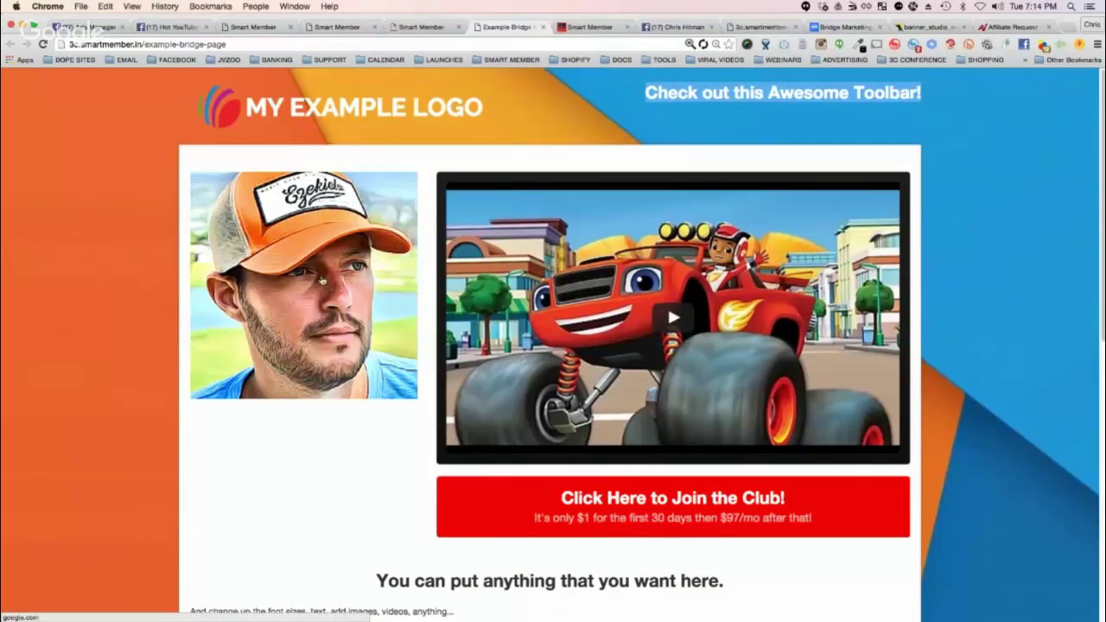
{"action": "scroll", "coordinate": [869, 387], "scroll_direction": "down", "scroll_amount": 1}
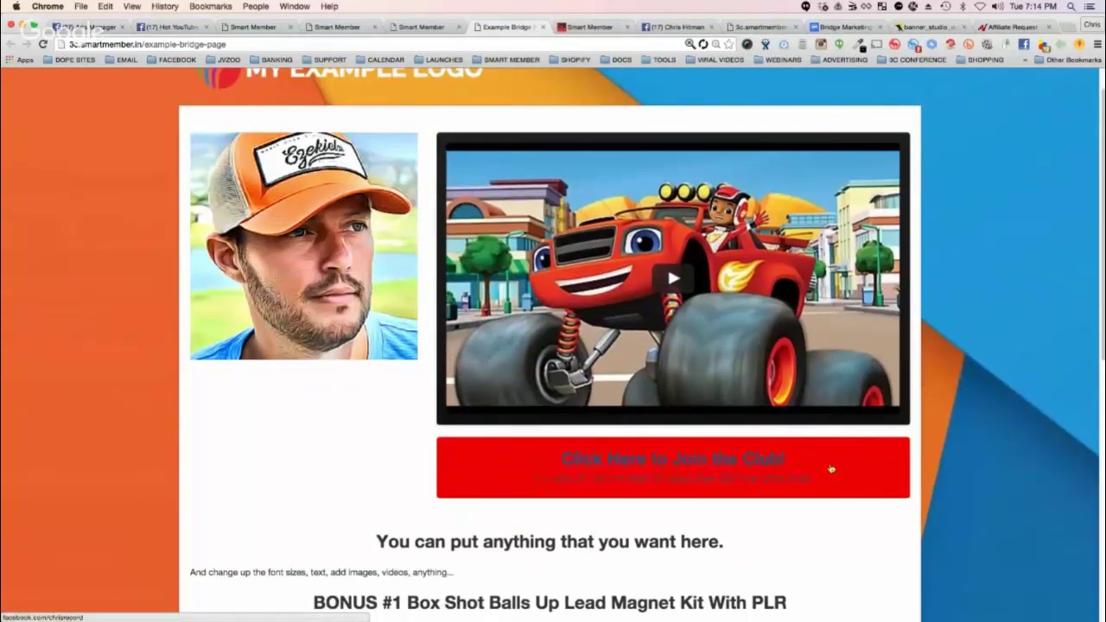
{"action": "scroll", "coordinate": [367, 423], "scroll_direction": "down", "scroll_amount": 3}
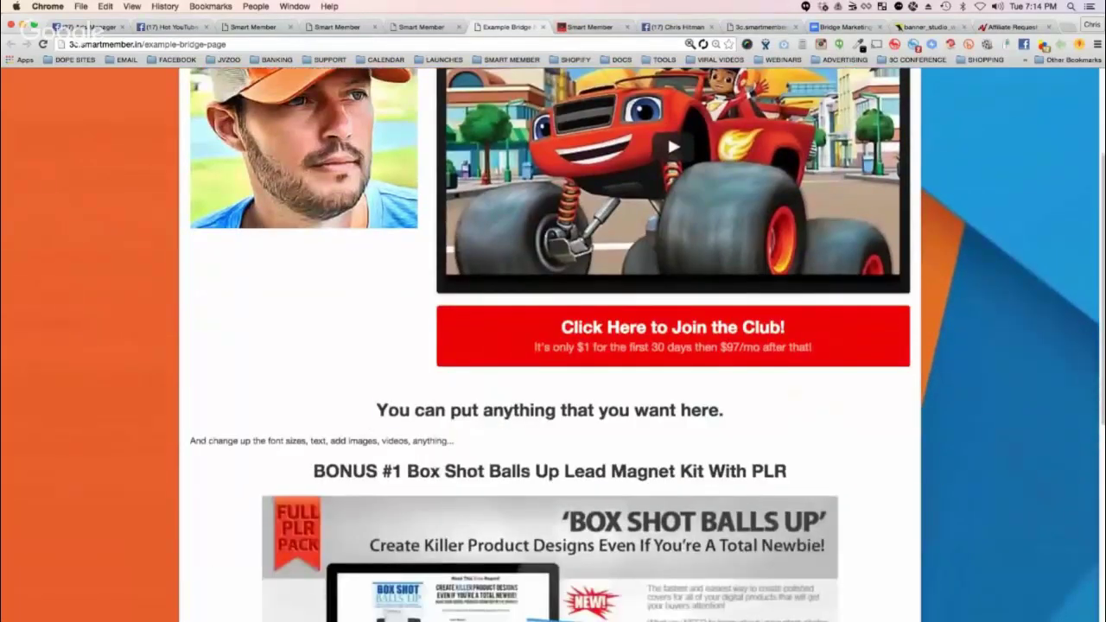
{"action": "triple_click", "coordinate": [791, 415]}
{"action": "triple_click", "coordinate": [363, 440]}
{"action": "scroll", "coordinate": [424, 438], "scroll_direction": "down", "scroll_amount": 2}
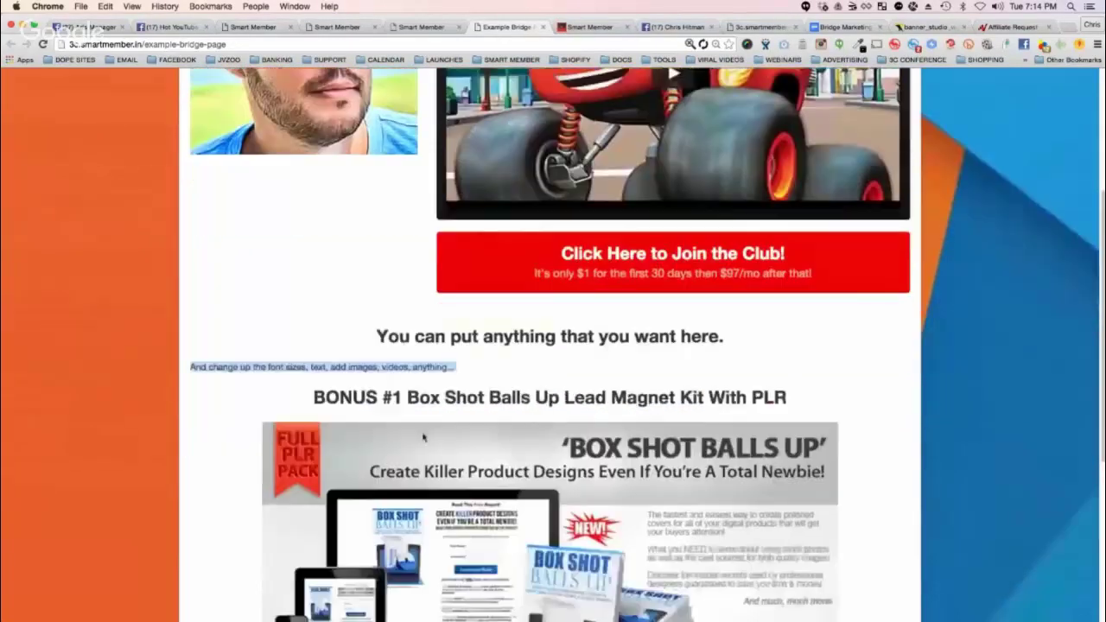
{"action": "triple_click", "coordinate": [423, 398]}
{"action": "scroll", "coordinate": [752, 345], "scroll_direction": "down", "scroll_amount": 2}
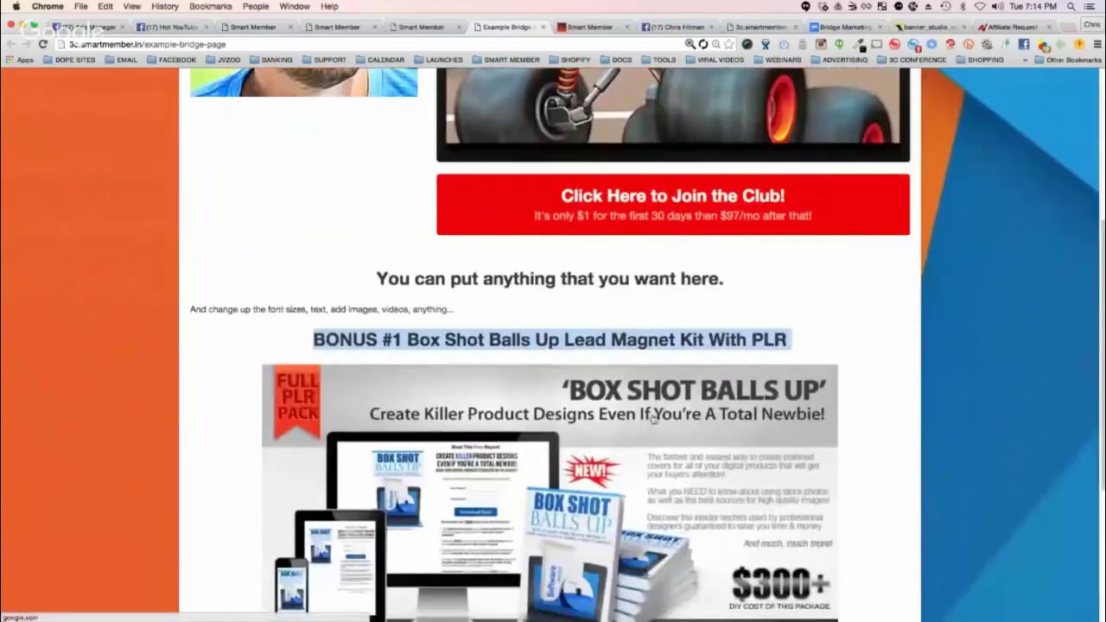
{"action": "scroll", "coordinate": [648, 417], "scroll_direction": "down", "scroll_amount": 2}
{"action": "scroll", "coordinate": [617, 410], "scroll_direction": "down", "scroll_amount": 2}
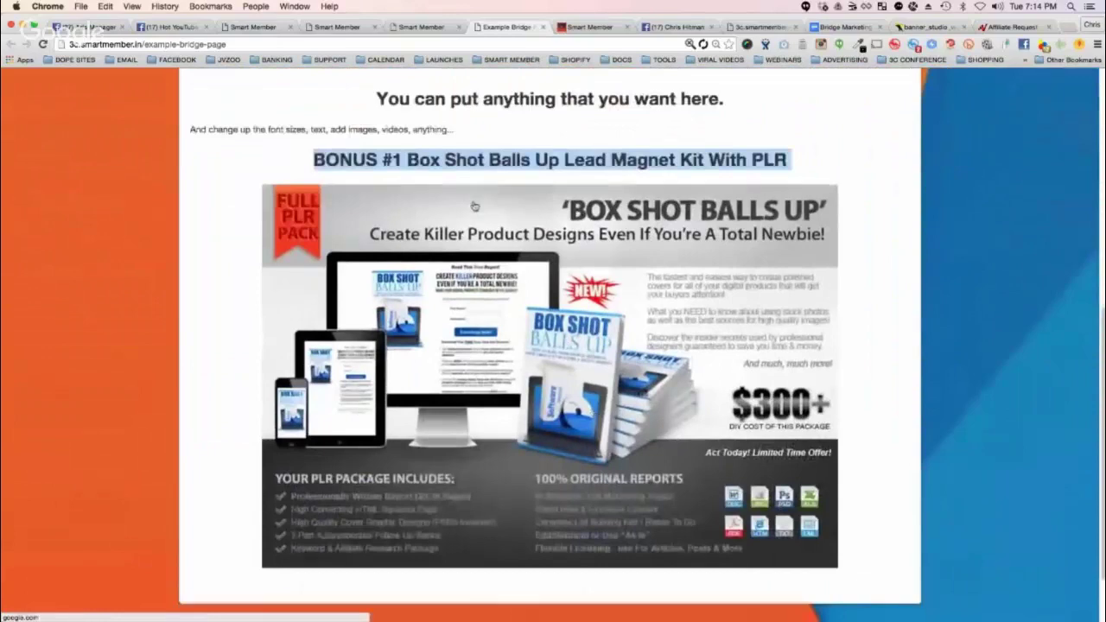
{"action": "scroll", "coordinate": [527, 355], "scroll_direction": "up", "scroll_amount": 1}
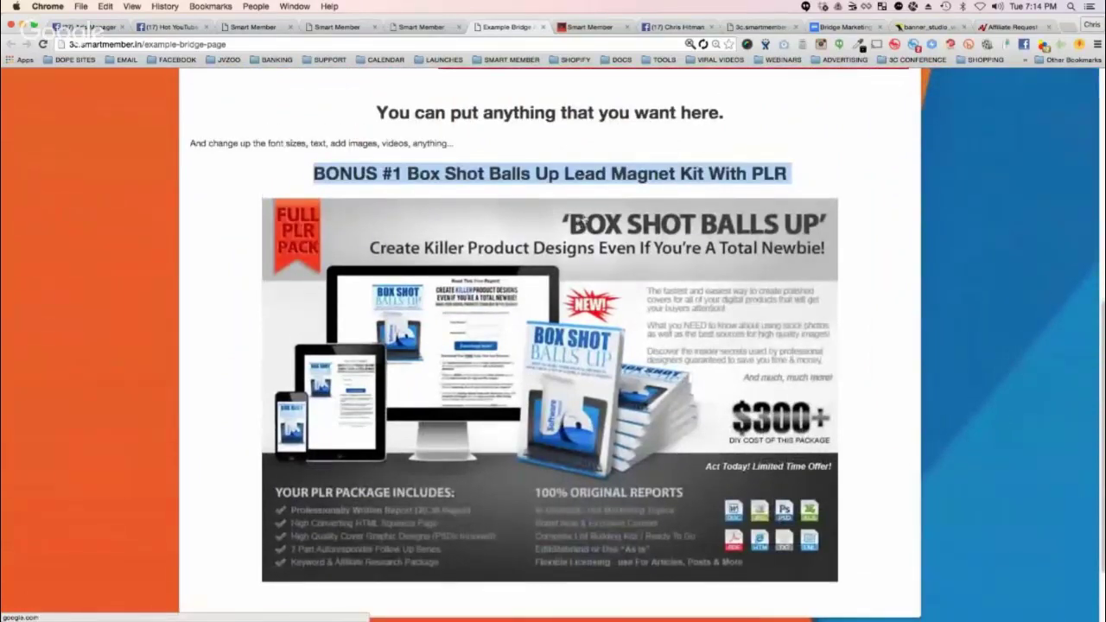
{"action": "scroll", "coordinate": [582, 377], "scroll_direction": "down", "scroll_amount": 2}
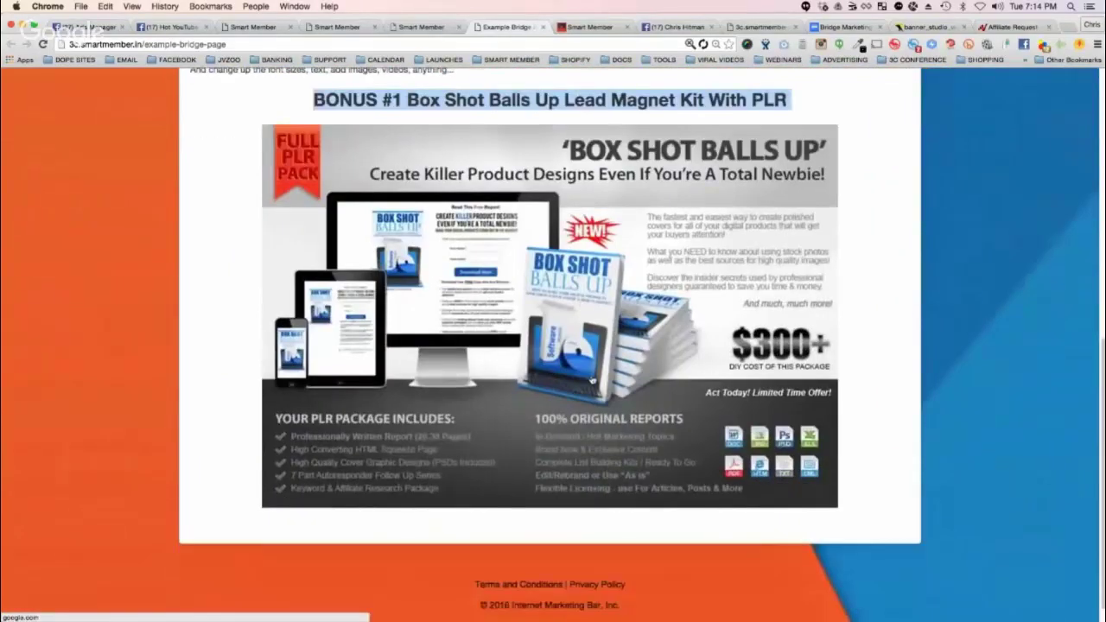
{"action": "scroll", "coordinate": [593, 381], "scroll_direction": "down", "scroll_amount": 1}
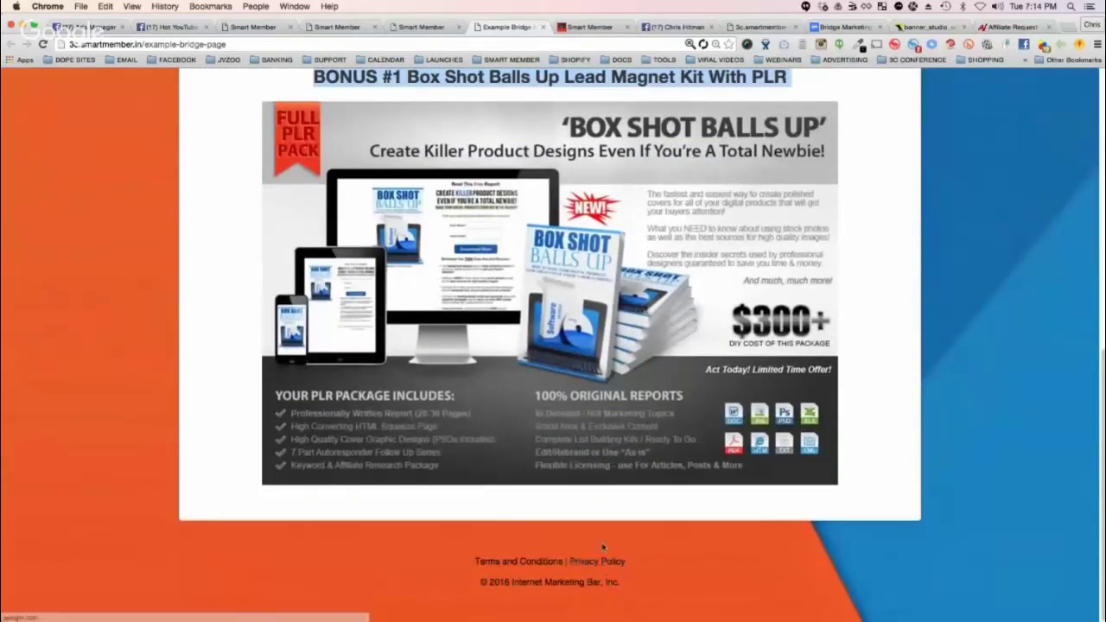
{"action": "scroll", "coordinate": [653, 349], "scroll_direction": "up", "scroll_amount": 5}
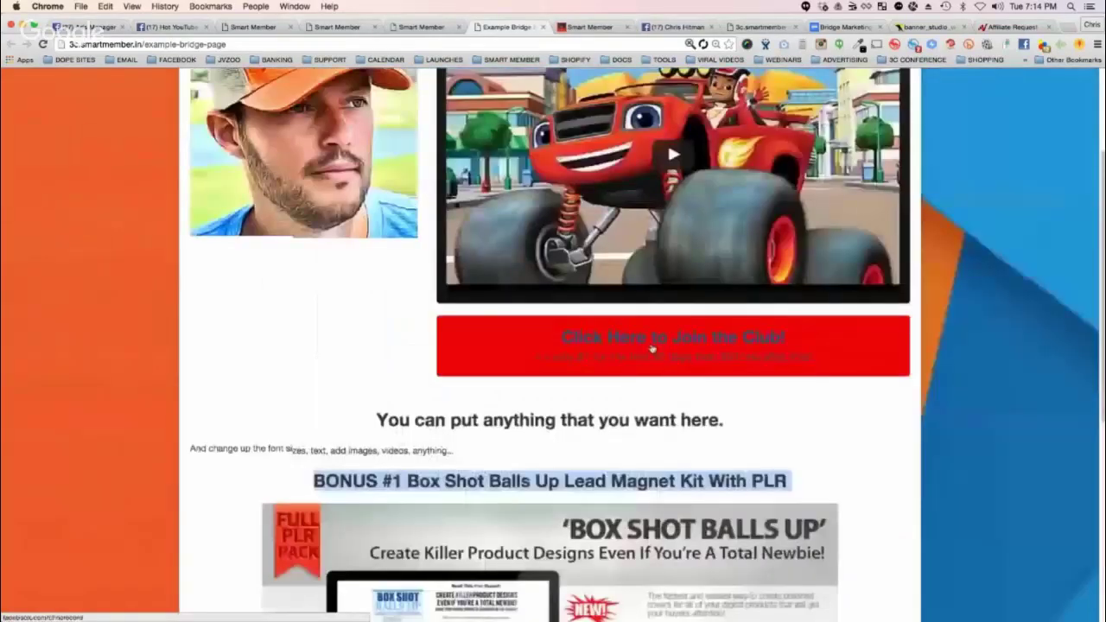
{"action": "scroll", "coordinate": [340, 153], "scroll_direction": "up", "scroll_amount": 3}
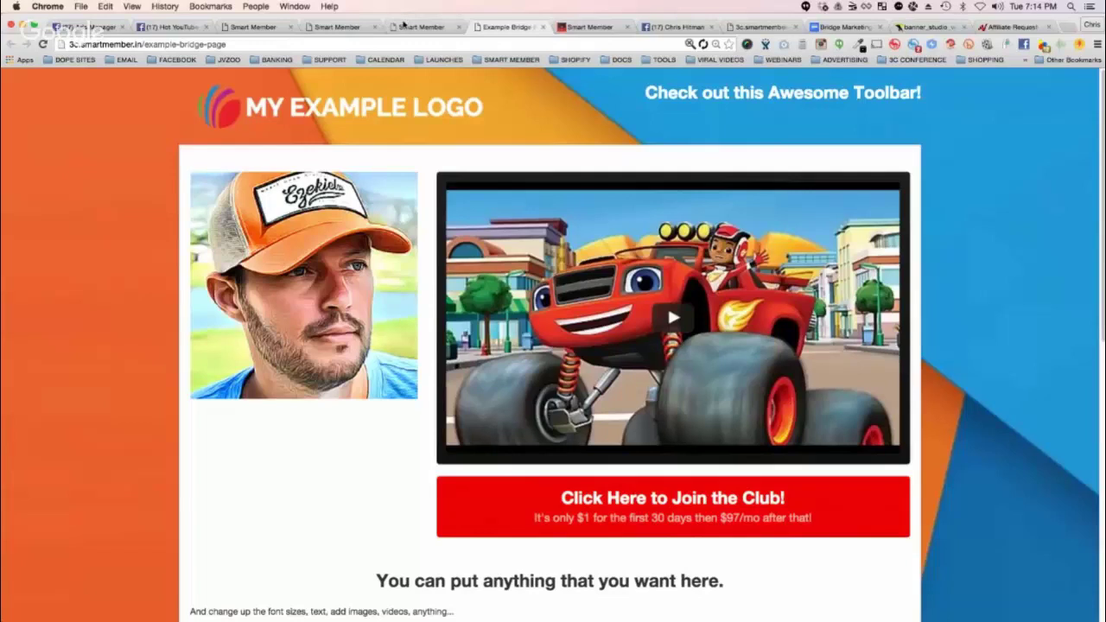
Back on the Smart Member tab, edit example-bridge-page in the BridgePage Editor.
{"action": "left_click", "coordinate": [406, 26]}
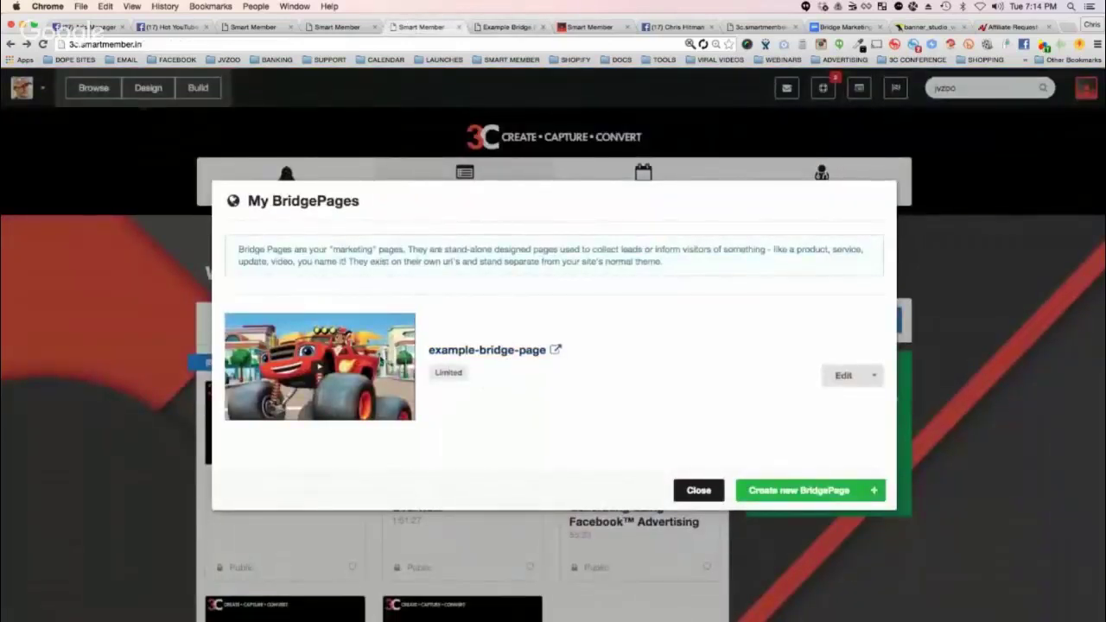
{"action": "left_click", "coordinate": [877, 379]}
{"action": "left_click", "coordinate": [843, 378]}
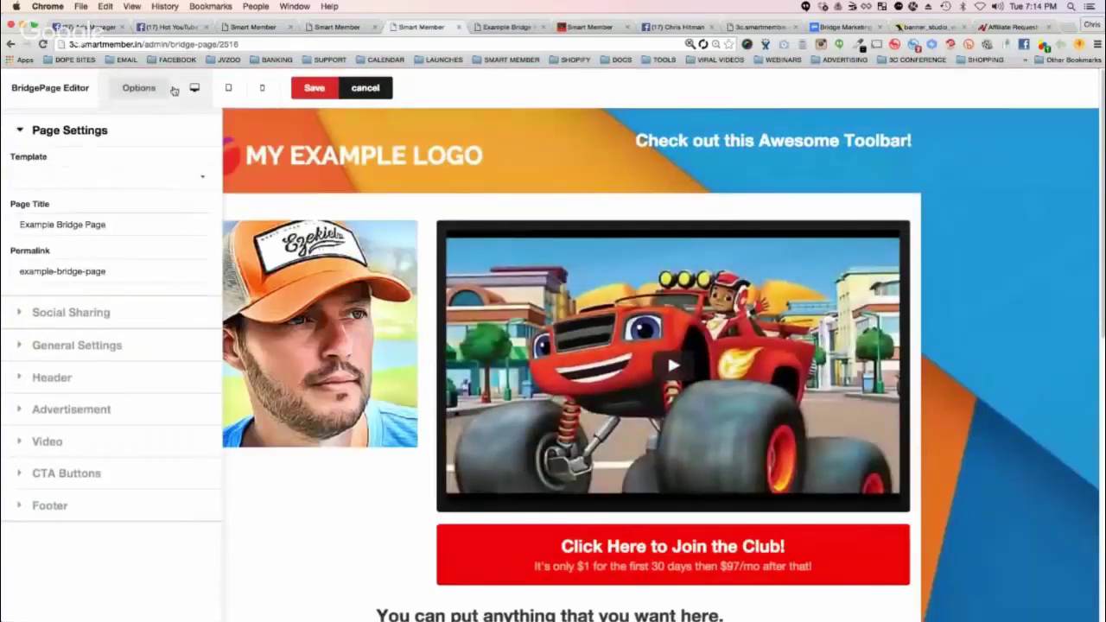
Toggle the Options panel and Page Settings, then list the Video, Ecommerce, Leadcapture and Webinar Replay templates.
{"action": "left_click", "coordinate": [158, 90]}
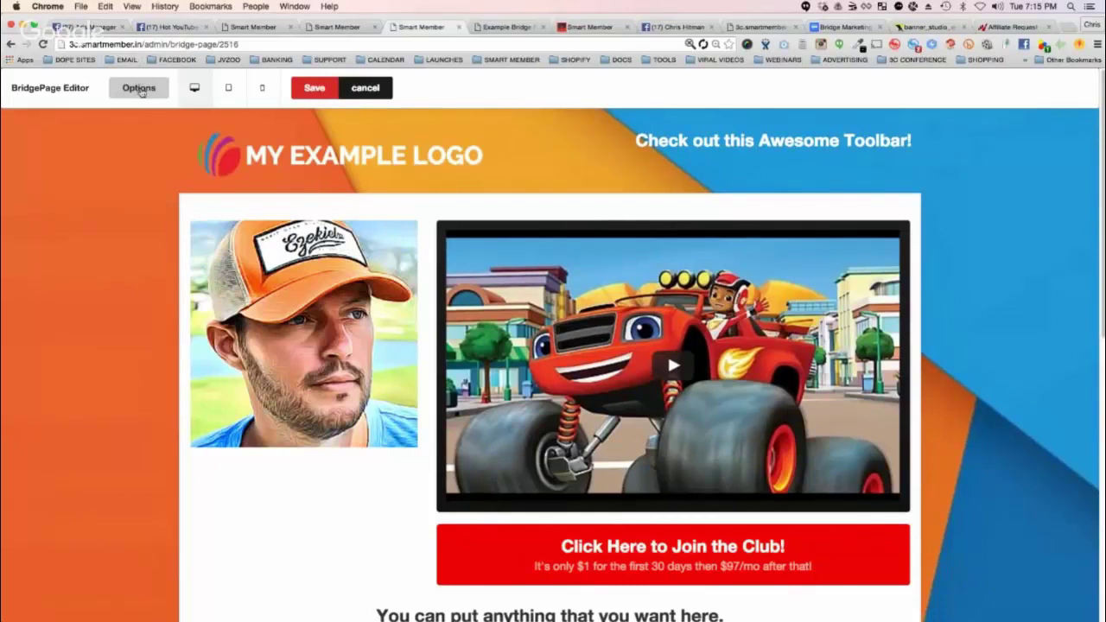
{"action": "left_click", "coordinate": [140, 89]}
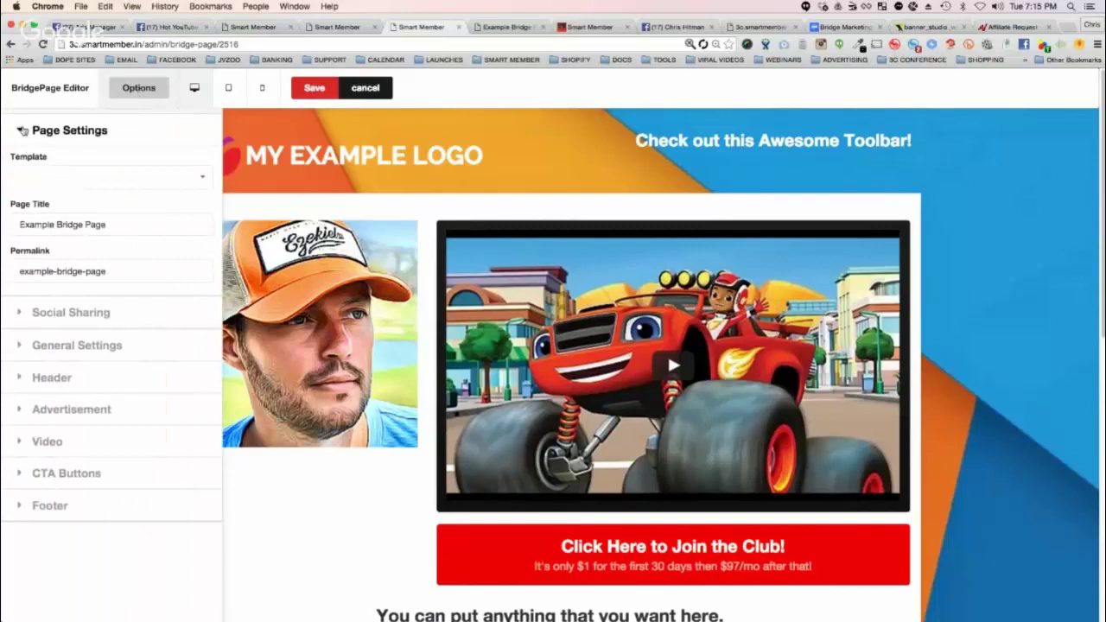
{"action": "left_click", "coordinate": [19, 130]}
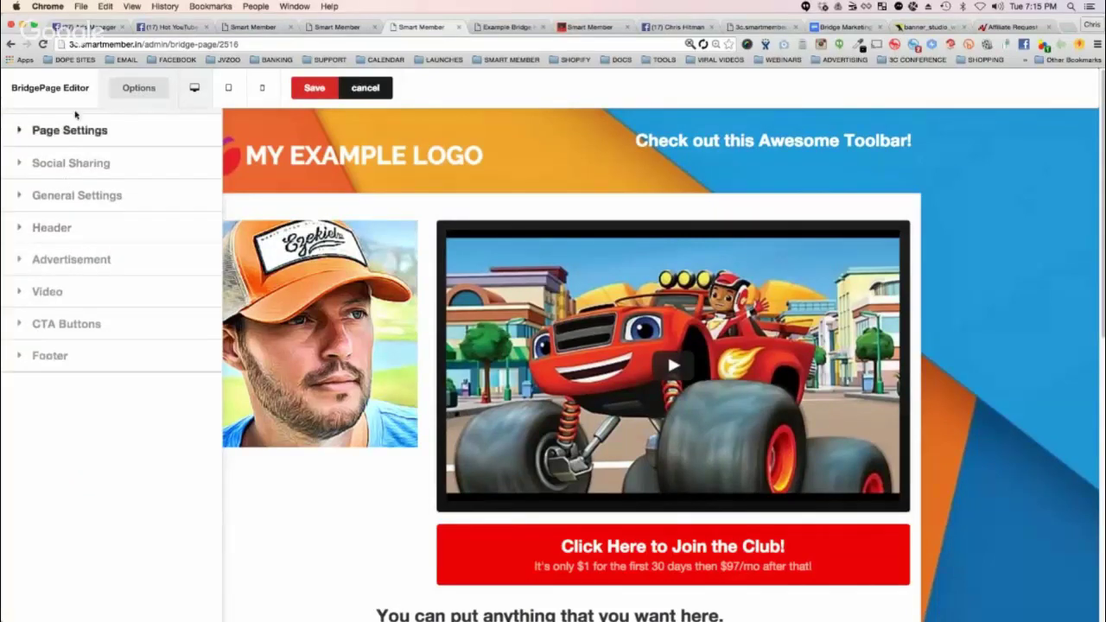
{"action": "left_click", "coordinate": [23, 131]}
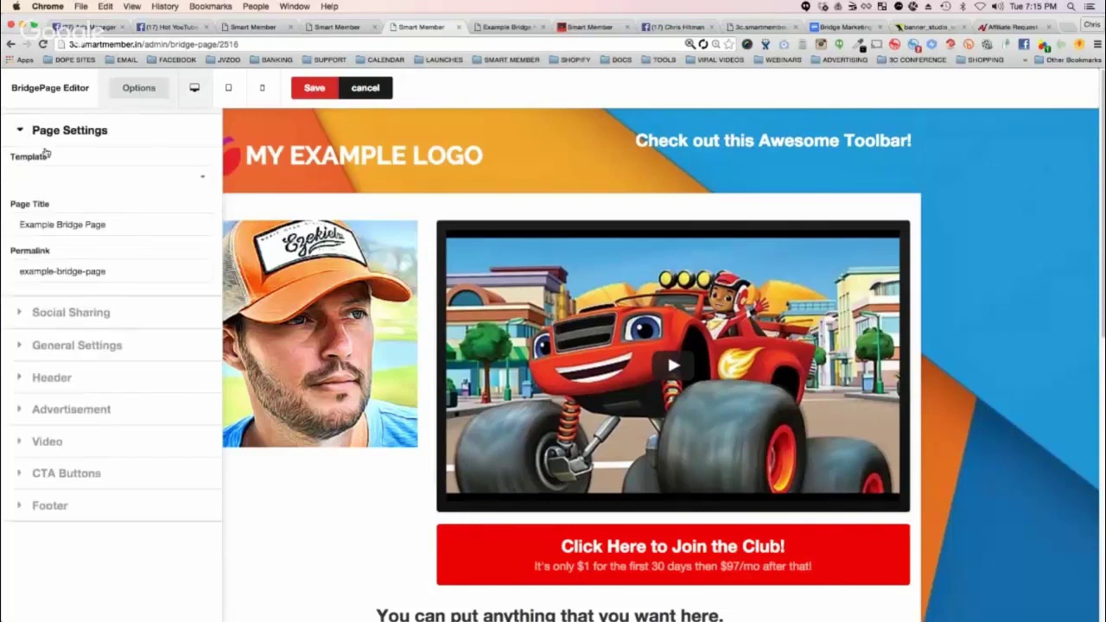
{"action": "left_click", "coordinate": [131, 184]}
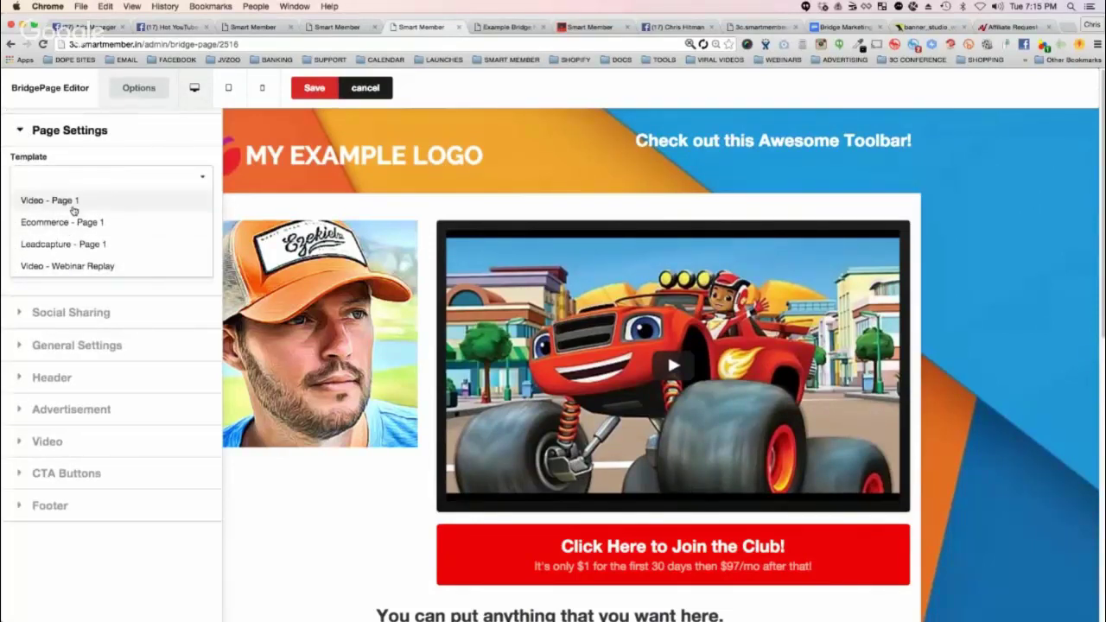
Try Video - Page 1, then settle on Ecommerce - Page 1 and hide the settings panel.
{"action": "left_click", "coordinate": [74, 202]}
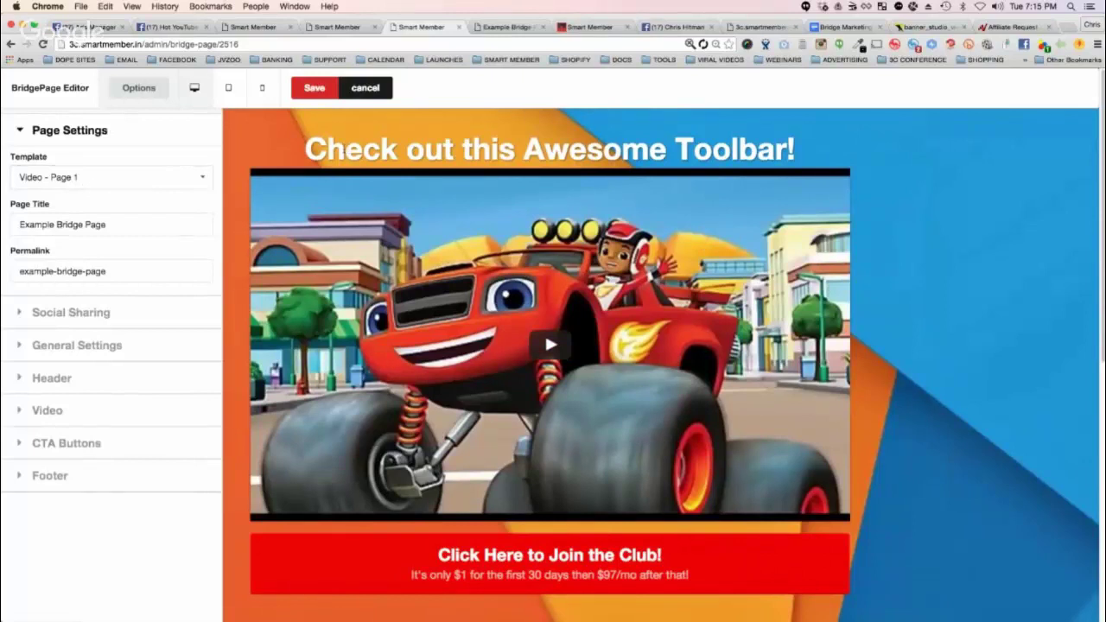
{"action": "left_click_drag", "start_coordinate": [343, 151], "coordinate": [697, 152]}
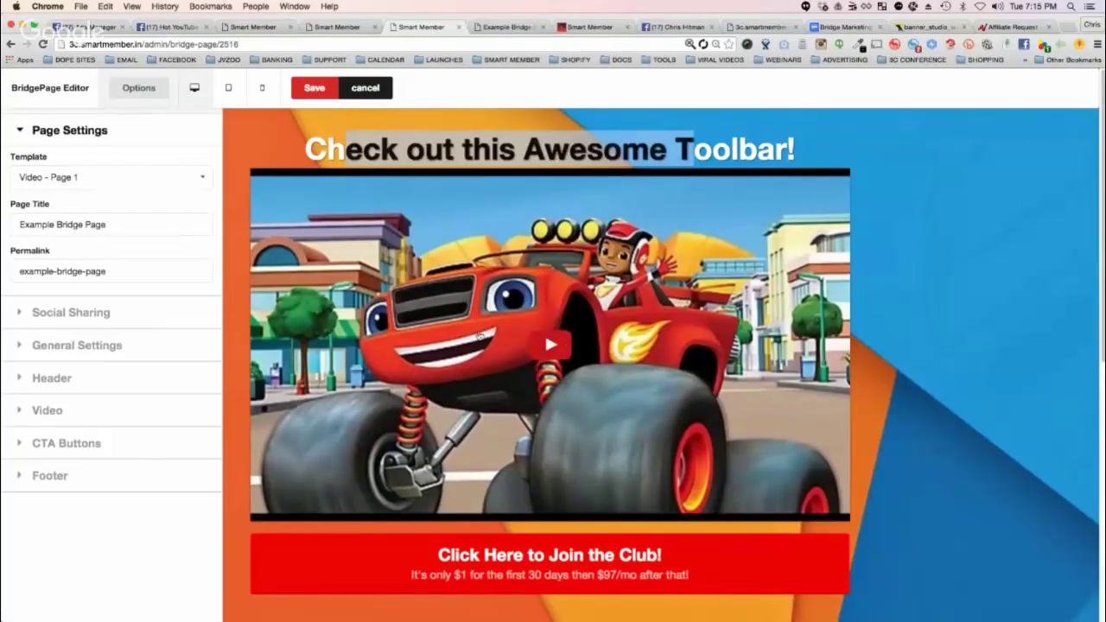
{"action": "left_click", "coordinate": [78, 178]}
{"action": "left_click", "coordinate": [82, 223]}
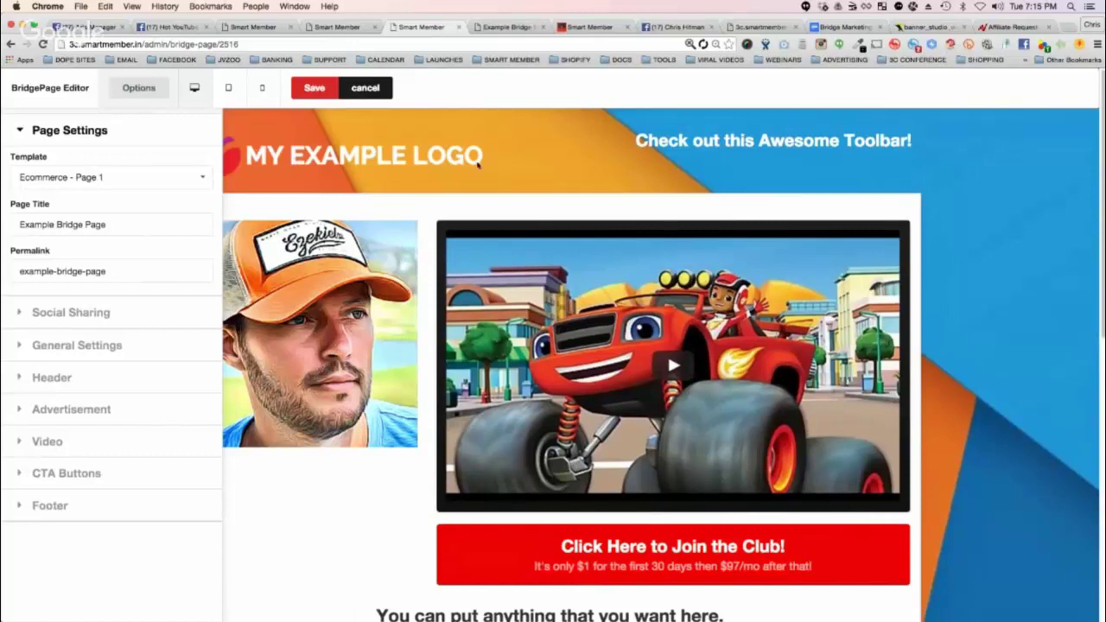
{"action": "left_click_drag", "start_coordinate": [911, 140], "coordinate": [636, 140]}
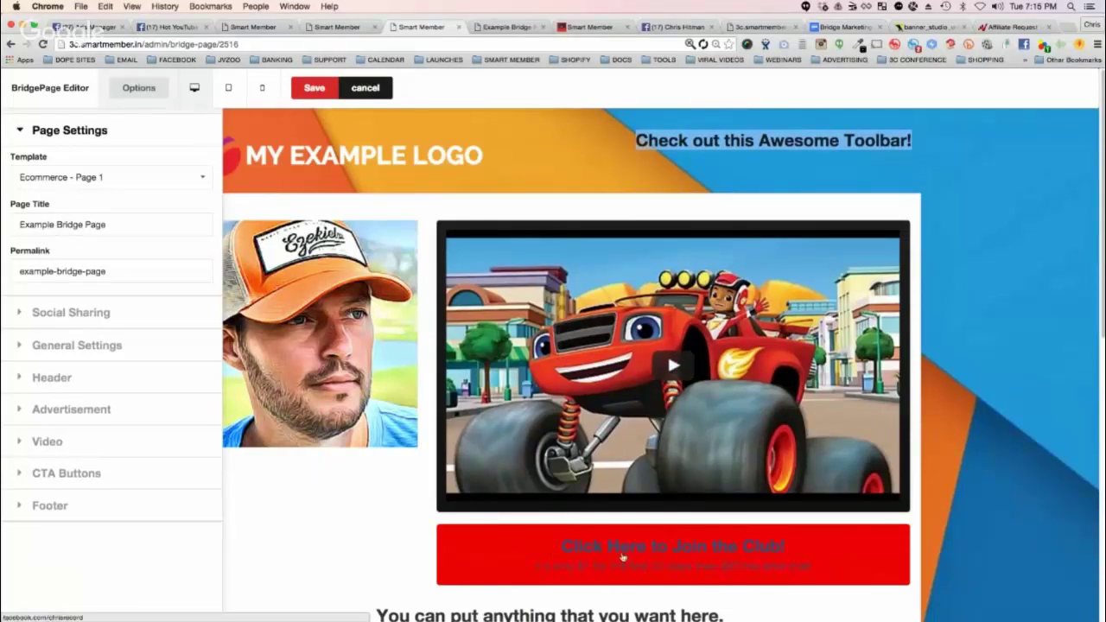
{"action": "scroll", "coordinate": [668, 353], "scroll_direction": "down", "scroll_amount": 5}
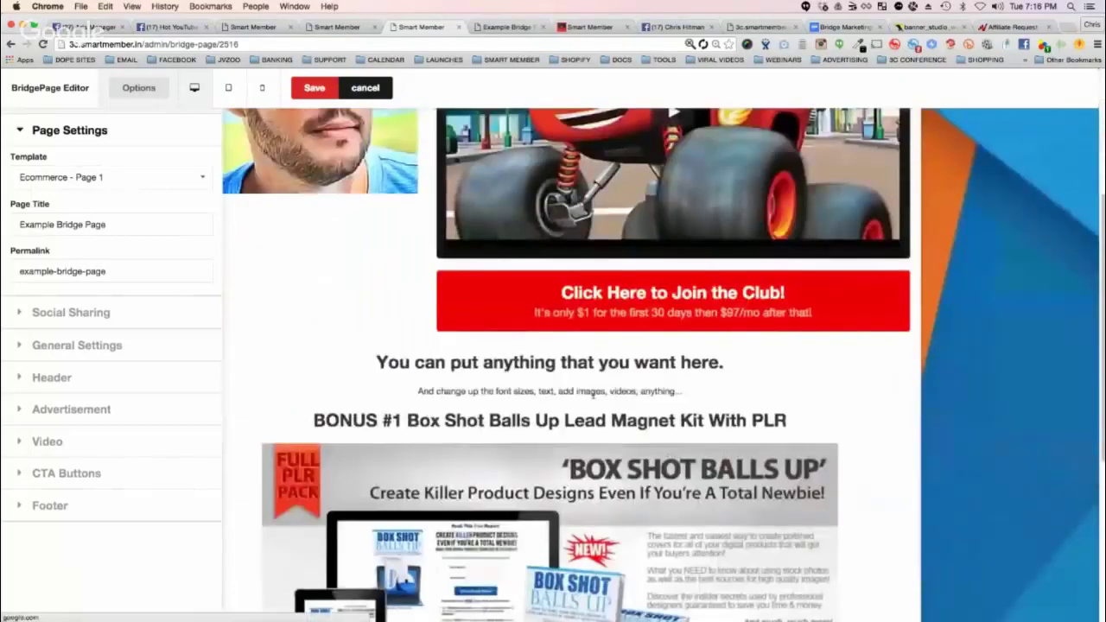
{"action": "scroll", "coordinate": [593, 393], "scroll_direction": "up", "scroll_amount": 5}
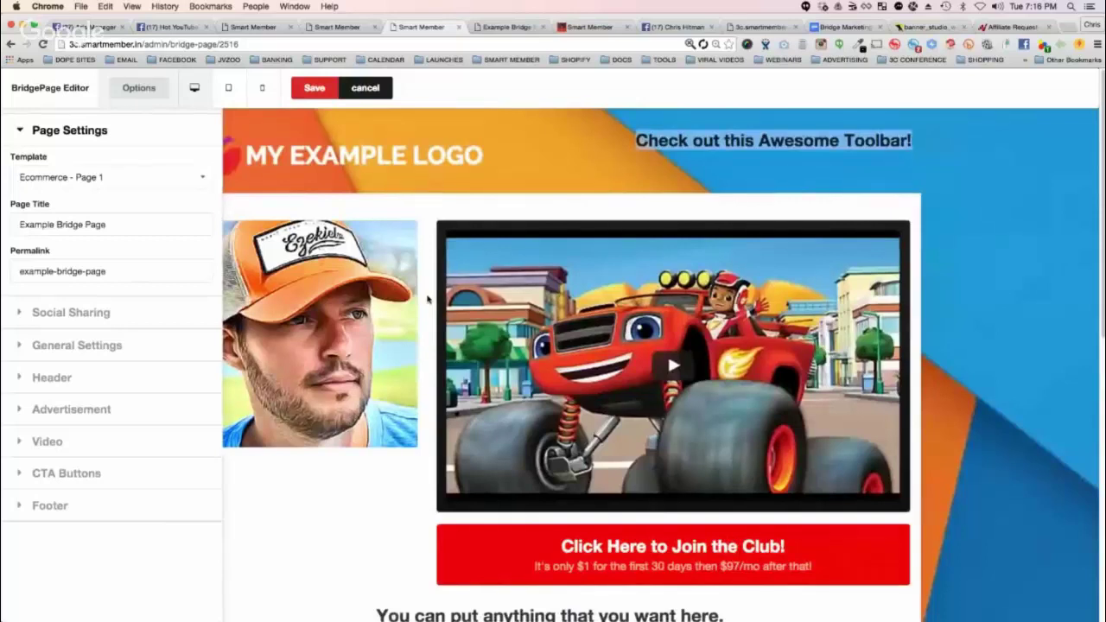
{"action": "left_click", "coordinate": [138, 87]}
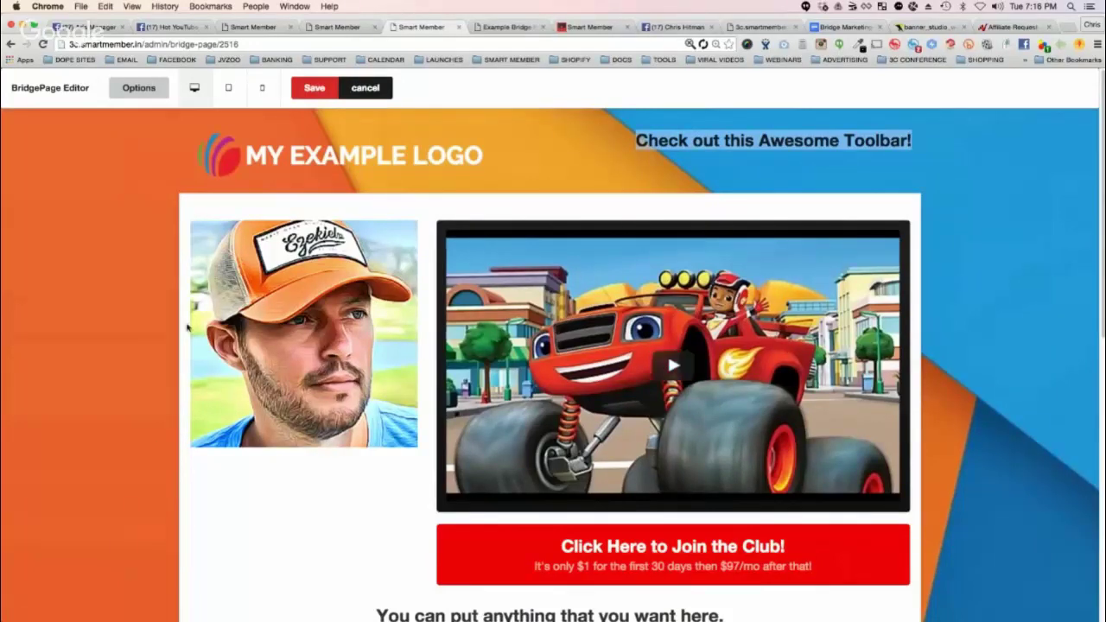
Switch the page to the Leadcapture - Page 1 template and scroll through its preview.
{"action": "left_click", "coordinate": [126, 90]}
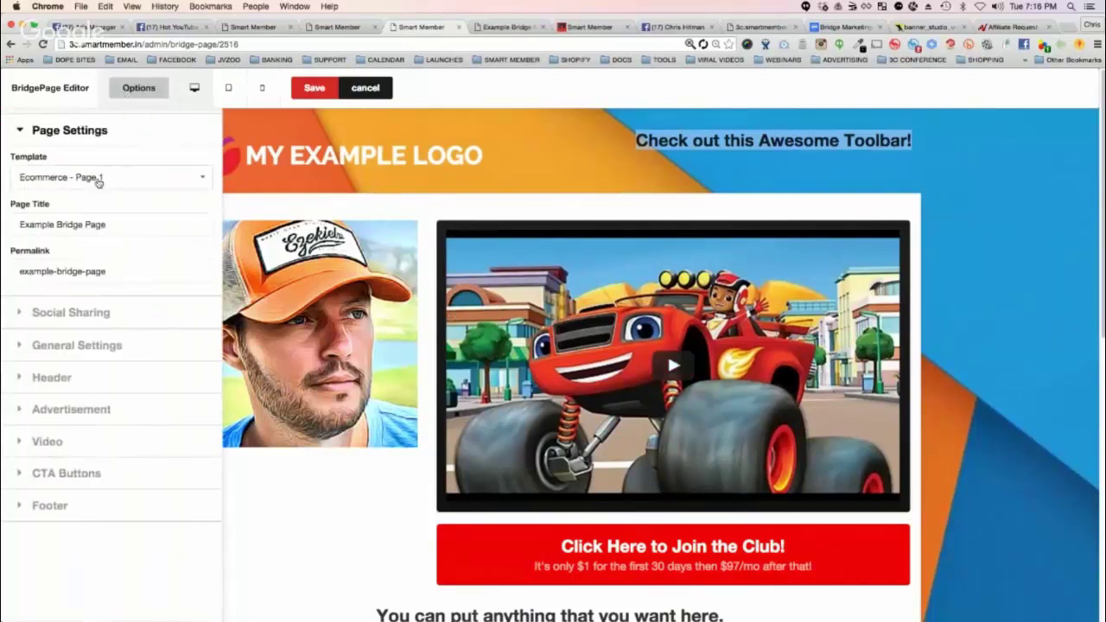
{"action": "left_click", "coordinate": [102, 178]}
{"action": "left_click", "coordinate": [88, 245]}
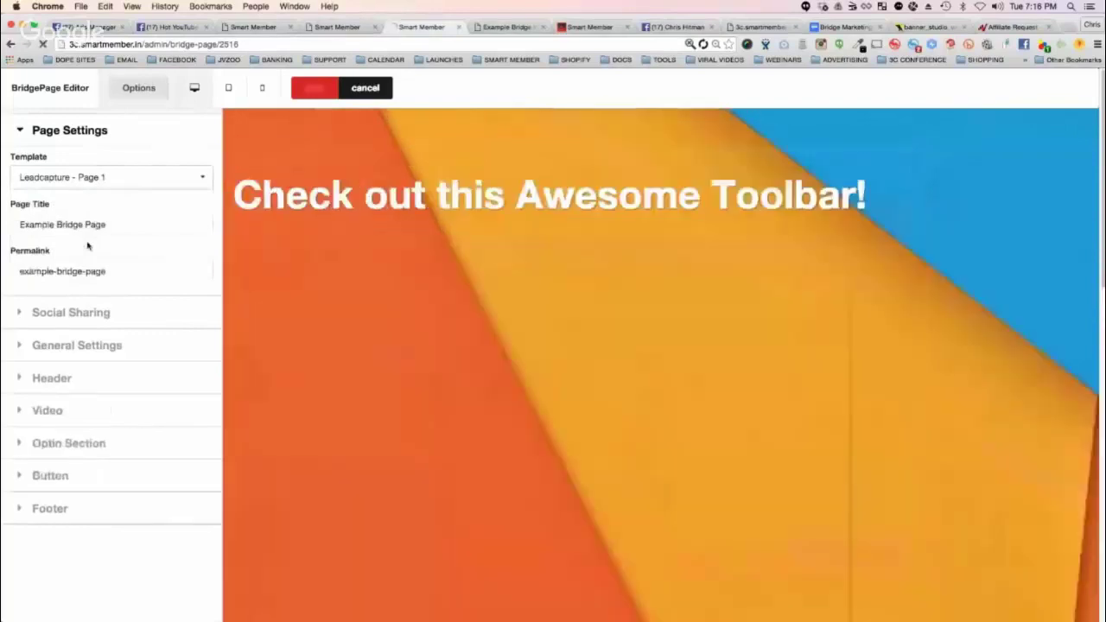
{"action": "scroll", "coordinate": [578, 226], "scroll_direction": "down", "scroll_amount": 1}
{"action": "scroll", "coordinate": [582, 226], "scroll_direction": "down", "scroll_amount": 5}
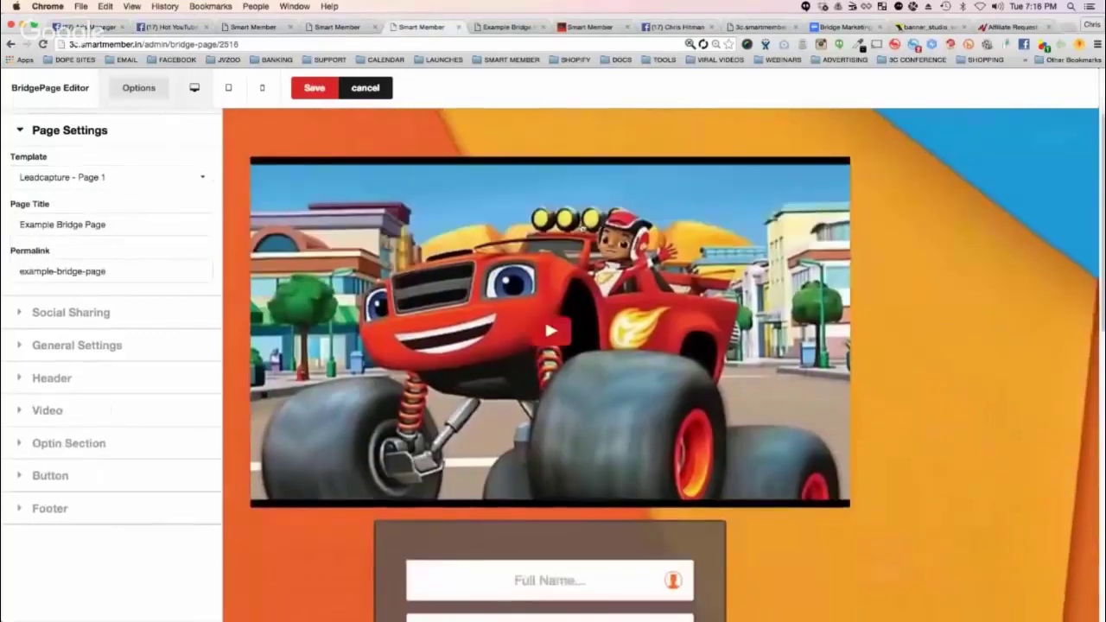
{"action": "scroll", "coordinate": [679, 499], "scroll_direction": "down", "scroll_amount": 1}
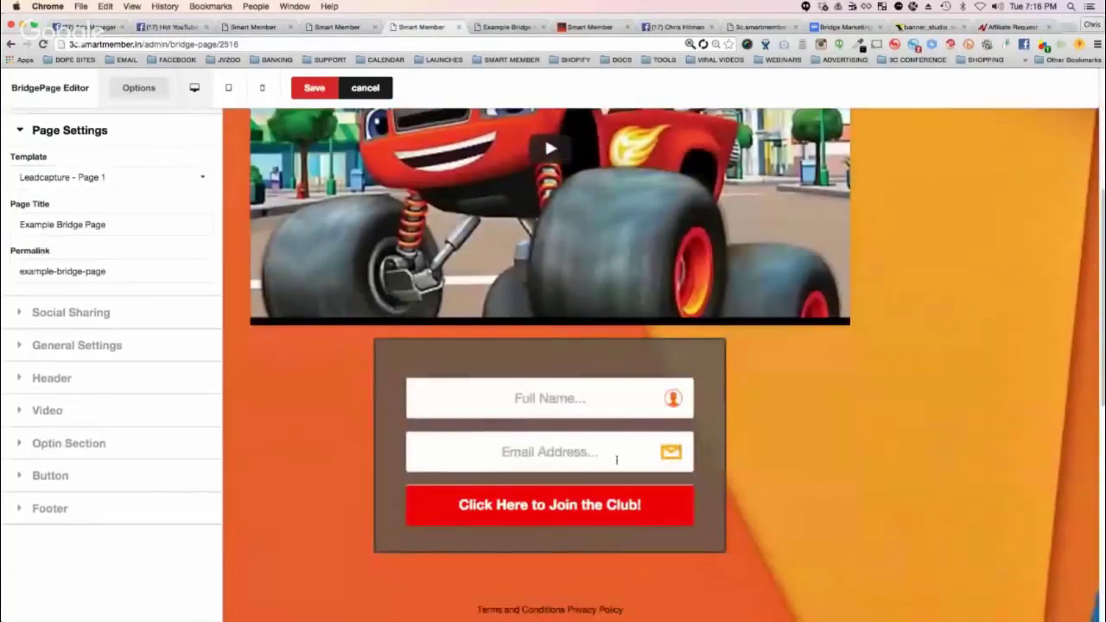
{"action": "scroll", "coordinate": [524, 430], "scroll_direction": "up", "scroll_amount": 5}
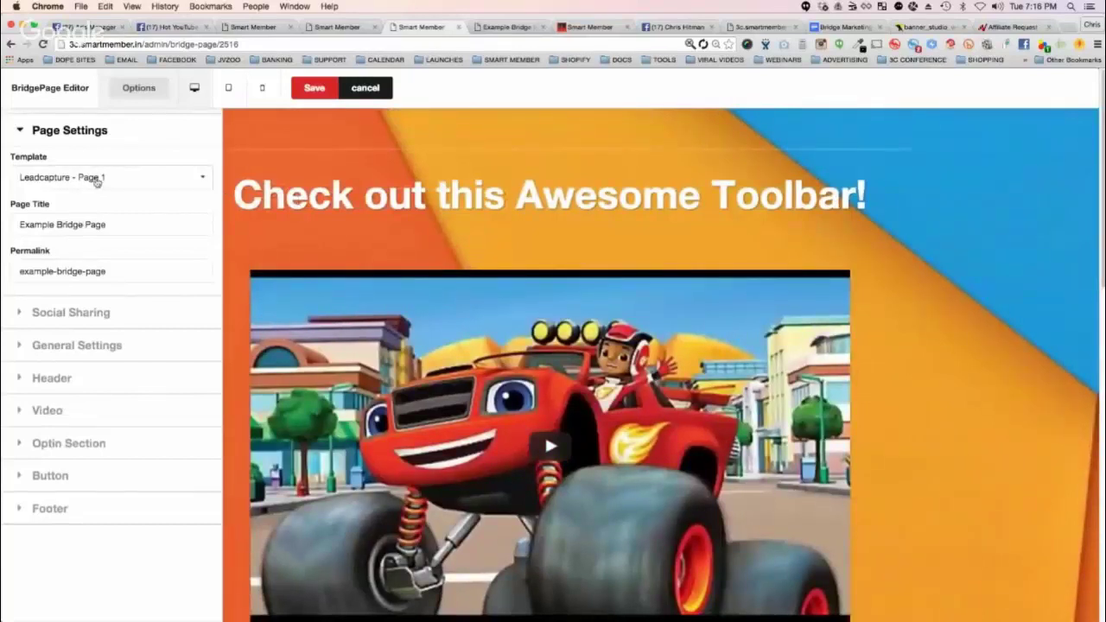
Switch to the Video - Webinar Replay template and scroll through its countdown preview.
{"action": "left_click", "coordinate": [95, 177]}
{"action": "left_click", "coordinate": [82, 264]}
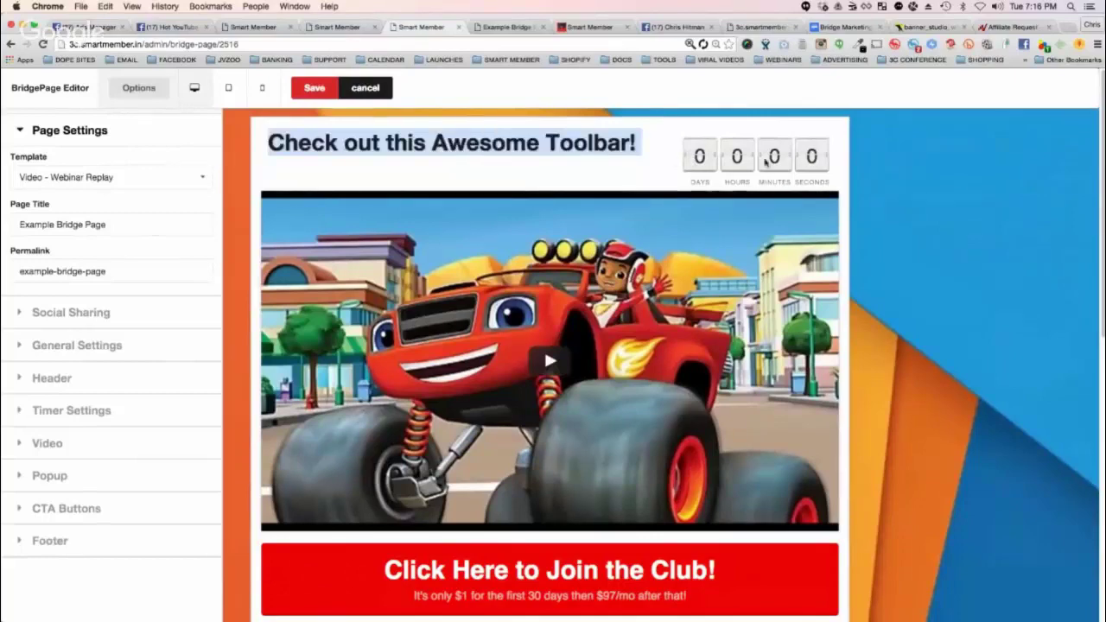
{"action": "scroll", "coordinate": [591, 415], "scroll_direction": "down", "scroll_amount": 3}
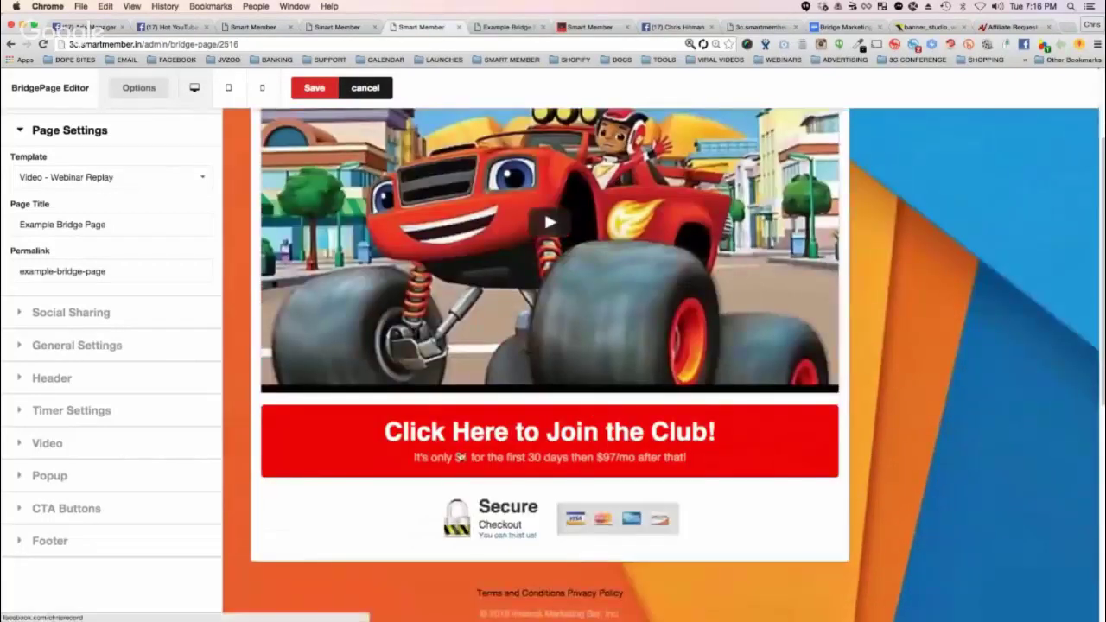
{"action": "scroll", "coordinate": [578, 538], "scroll_direction": "down", "scroll_amount": 1}
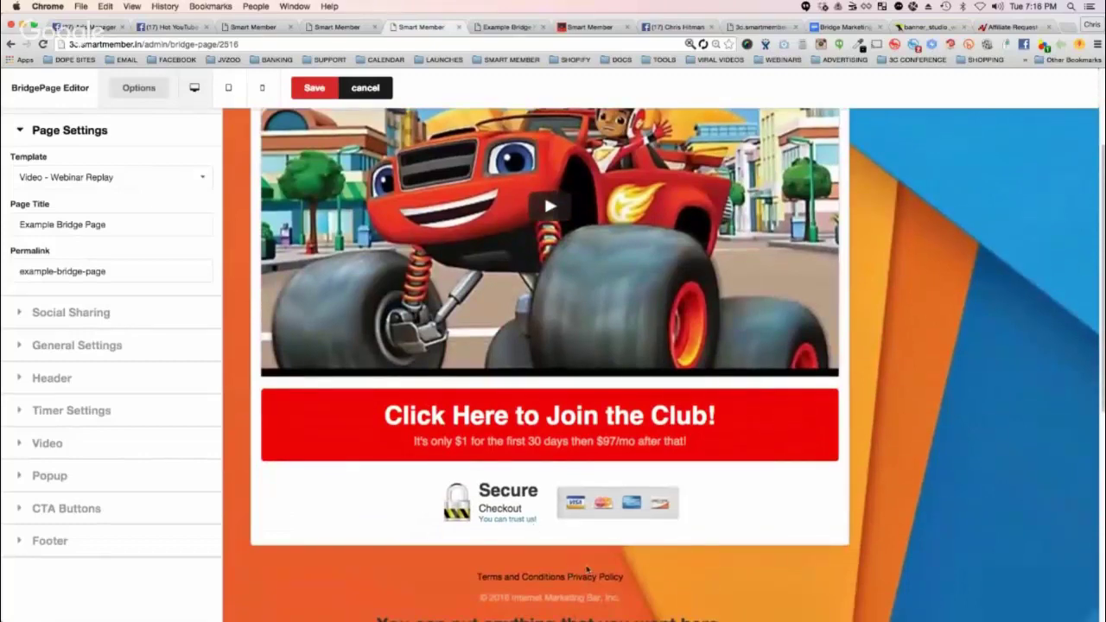
{"action": "scroll", "coordinate": [331, 467], "scroll_direction": "down", "scroll_amount": 3}
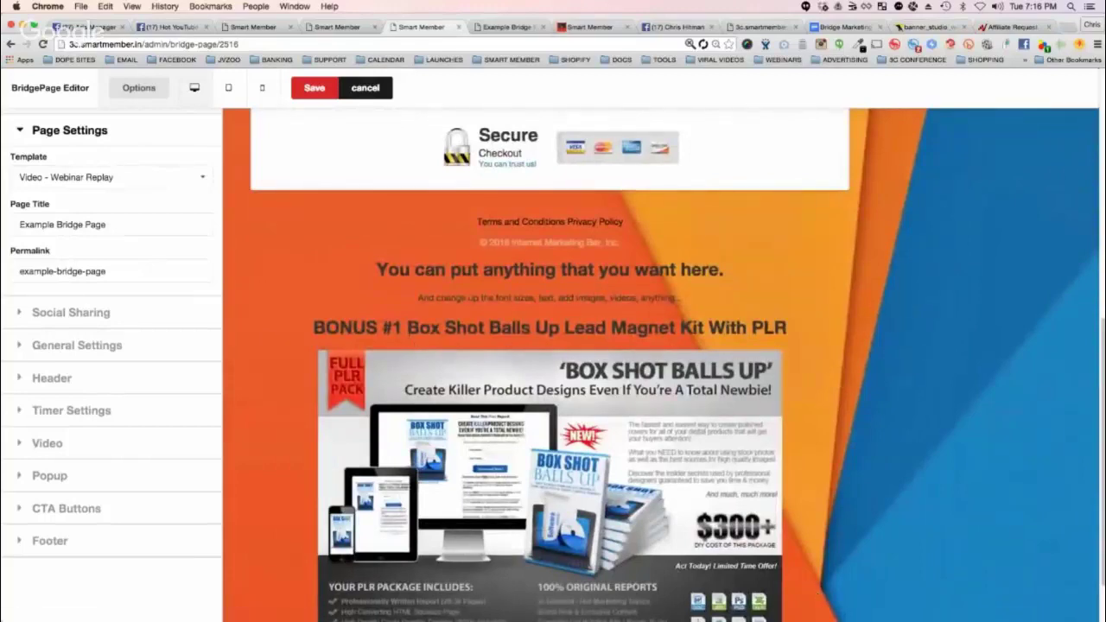
{"action": "scroll", "coordinate": [544, 363], "scroll_direction": "up", "scroll_amount": 10}
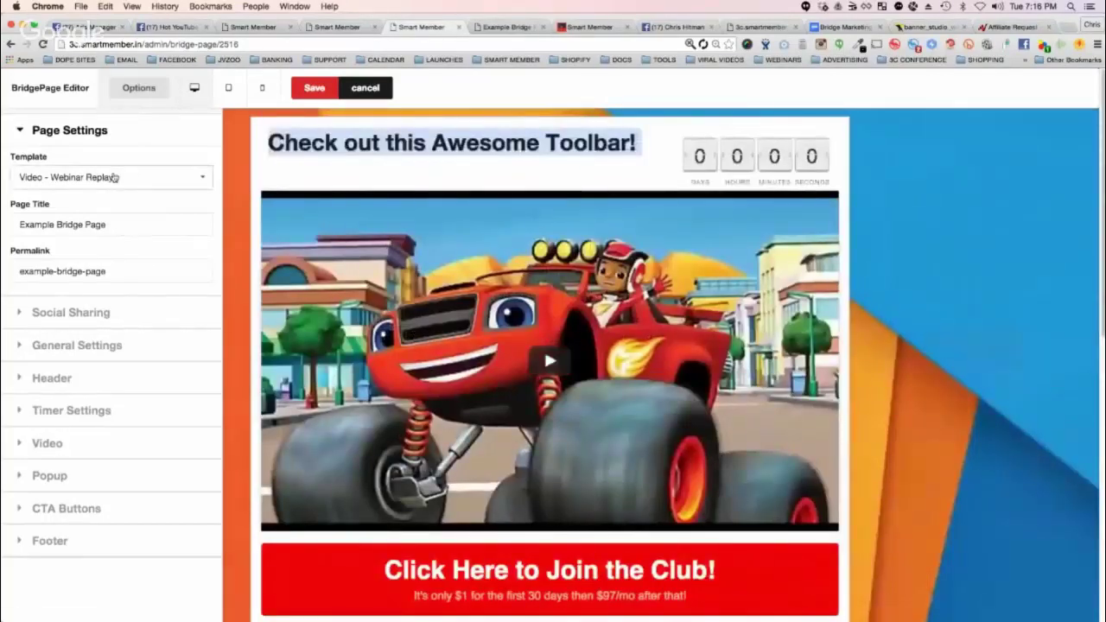
Restore Ecommerce - Page 1, select the example-bridge-page permalink, and go to the 3C lessons tab.
{"action": "left_click", "coordinate": [113, 178]}
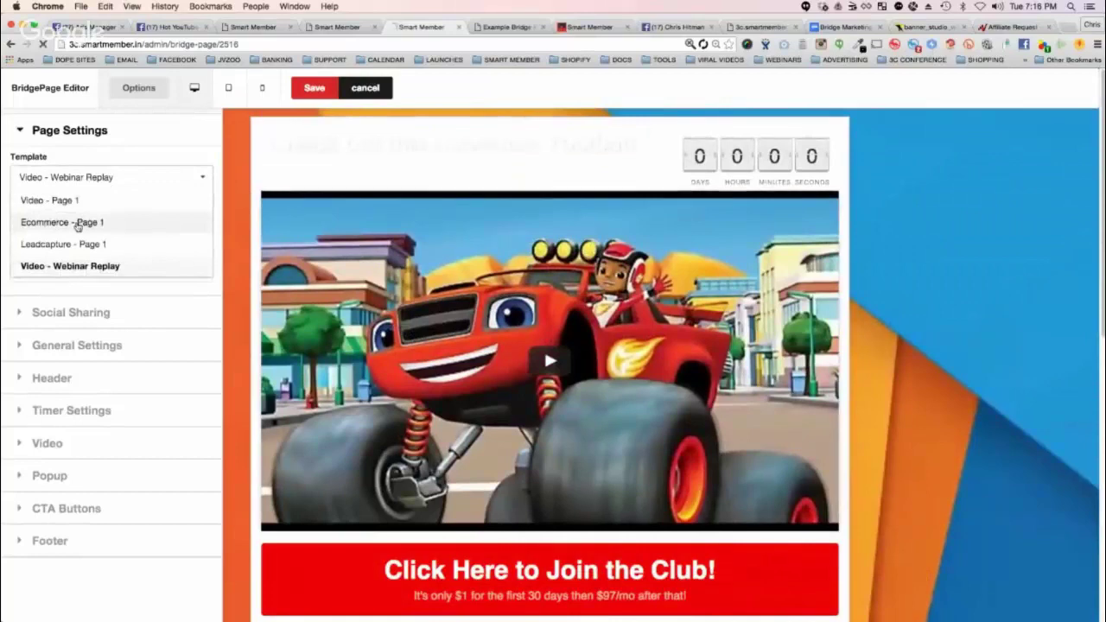
{"action": "left_click", "coordinate": [83, 222]}
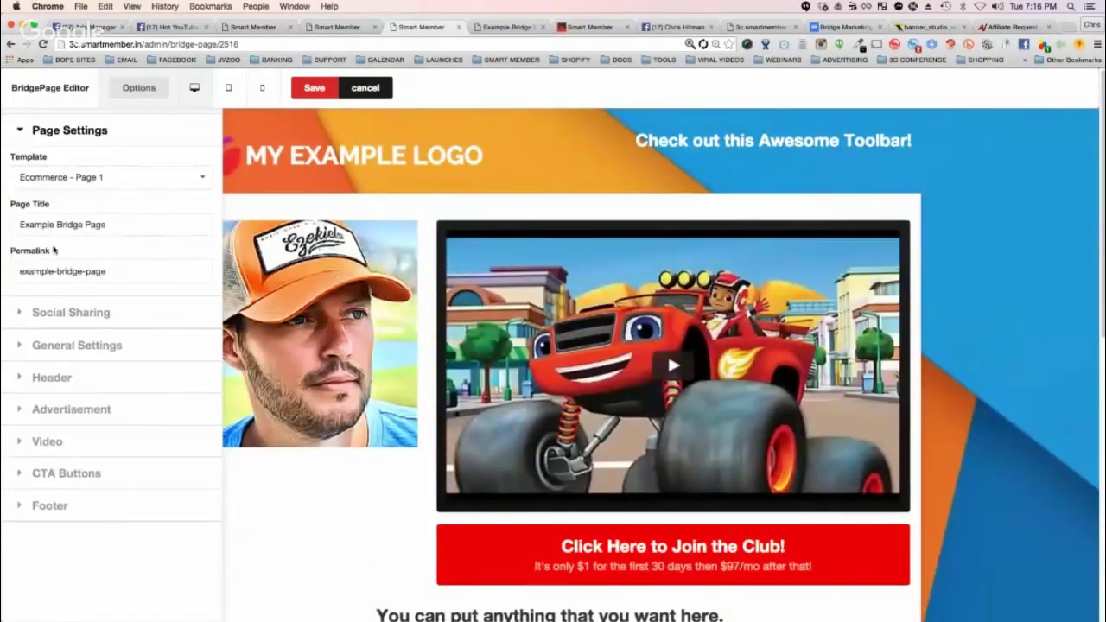
{"action": "double_click", "coordinate": [52, 272]}
{"action": "triple_click", "coordinate": [49, 272]}
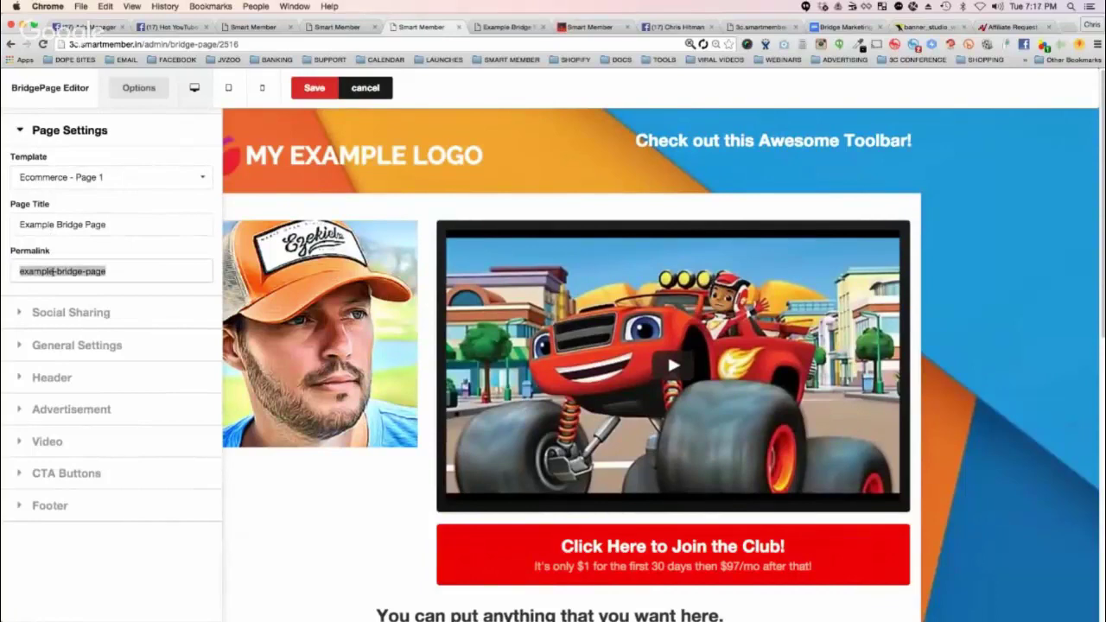
{"action": "left_click", "coordinate": [332, 27]}
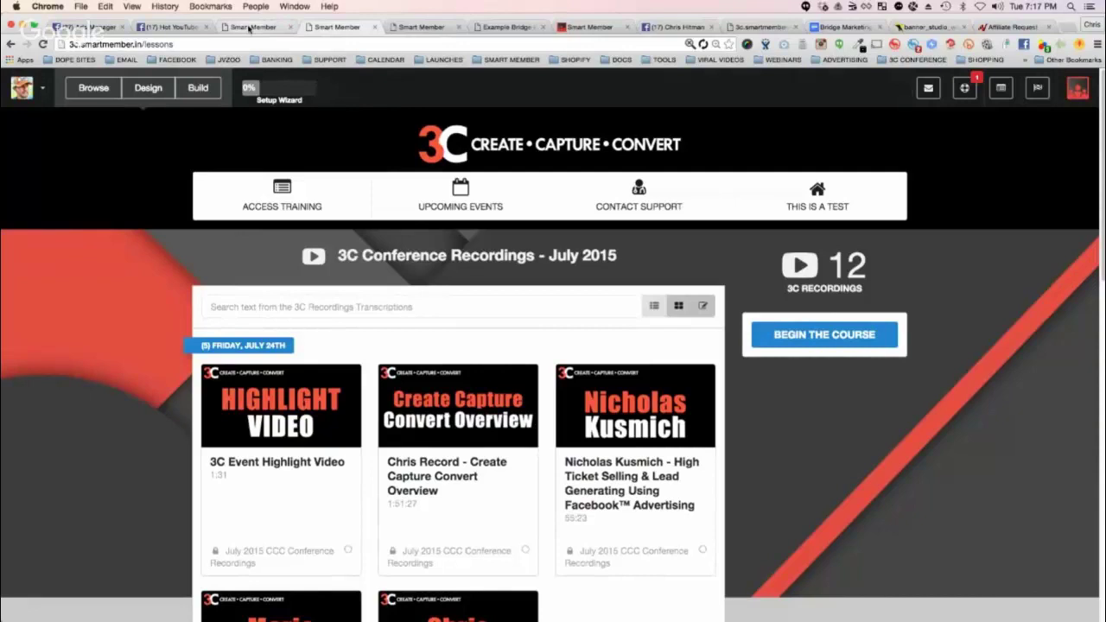
Enter chrisrecord.com/offer in the address bar, select it, and return to the BridgePage Editor.
{"action": "left_click", "coordinate": [178, 47]}
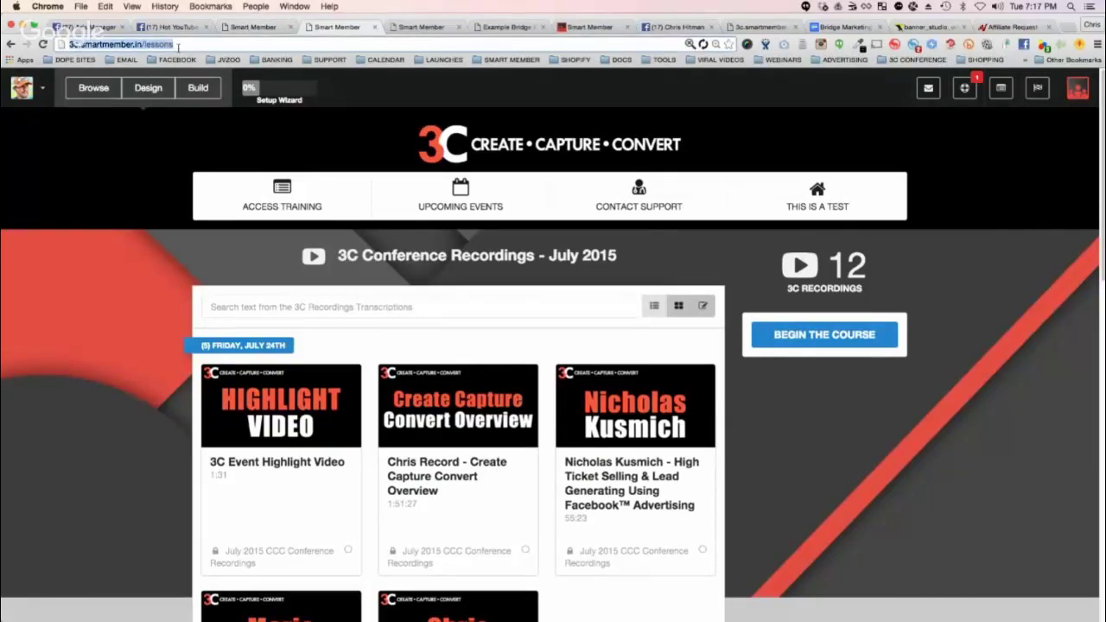
{"action": "type", "text": "chrisrecord.com"}
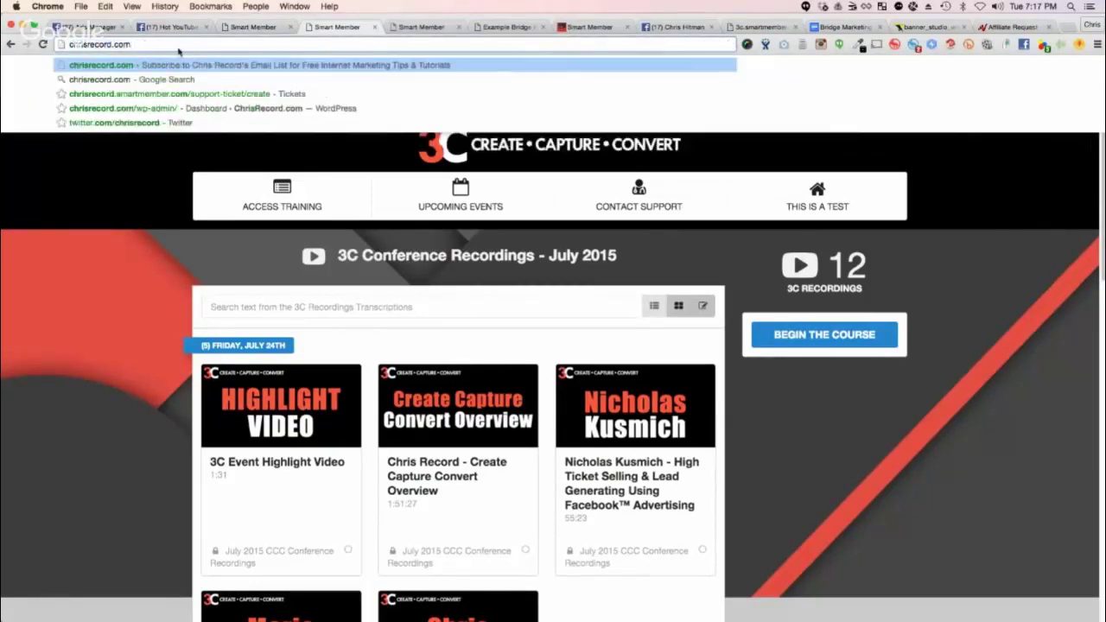
{"action": "type", "text": "/"}
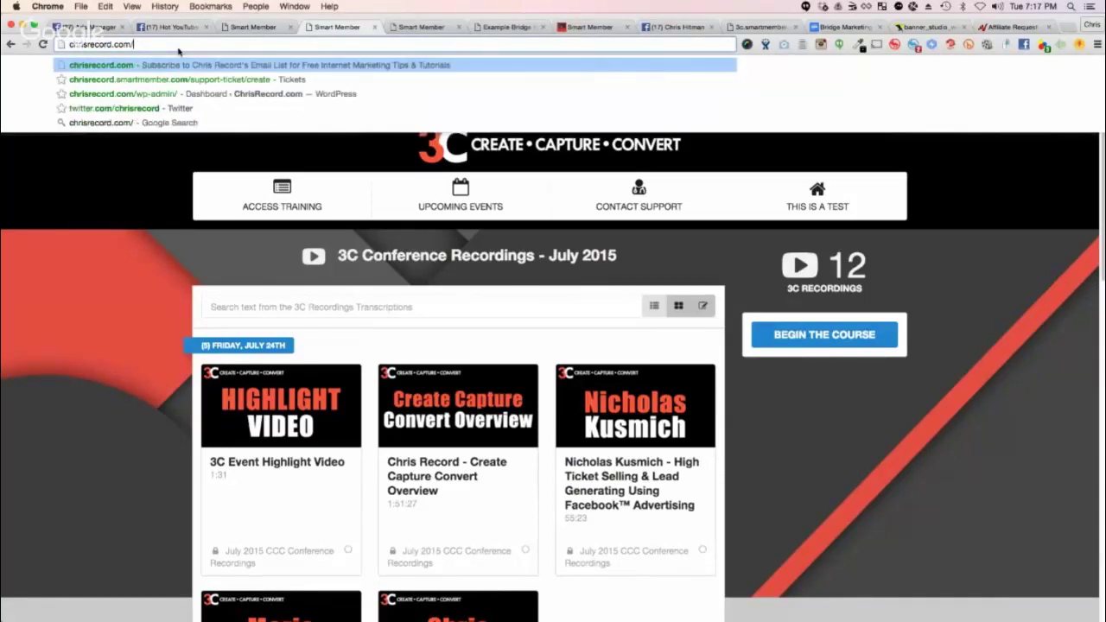
{"action": "type", "text": "offer"}
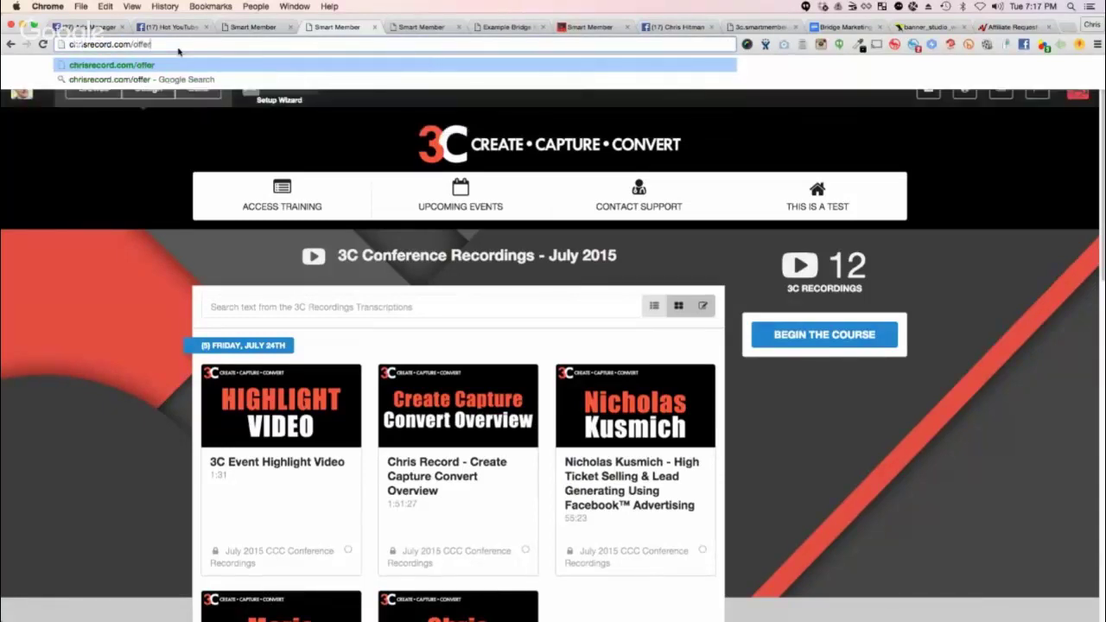
{"action": "left_click", "coordinate": [134, 44]}
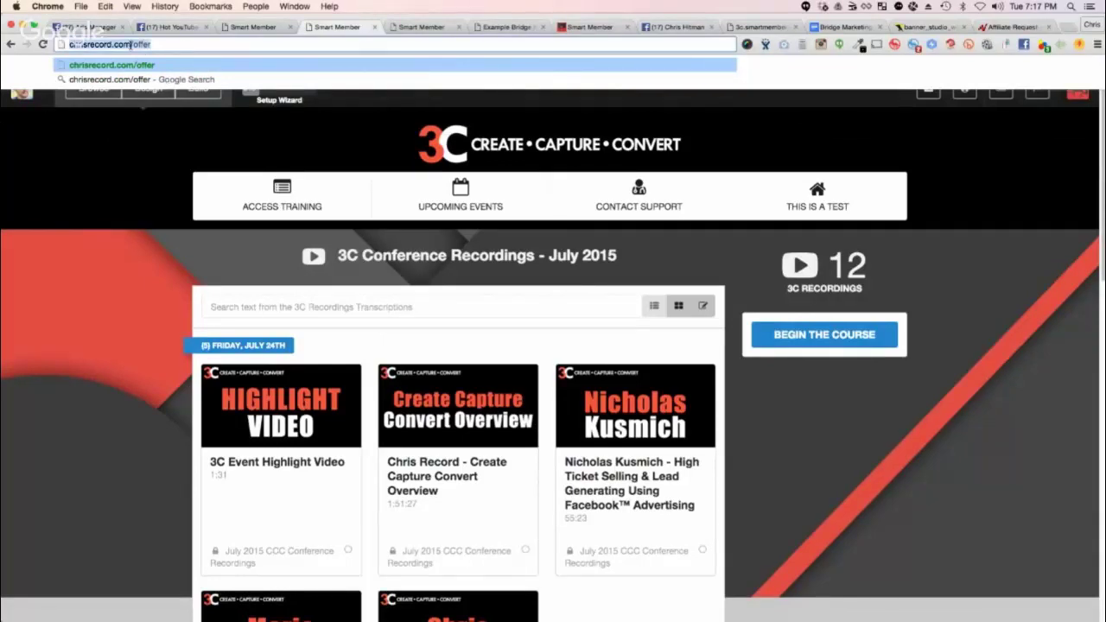
{"action": "left_click", "coordinate": [134, 44]}
{"action": "triple_click", "coordinate": [134, 44]}
{"action": "left_click", "coordinate": [409, 28]}
Change the permalink to 'offer', then undo it back to example-bridge-page.
{"action": "left_click", "coordinate": [120, 270]}
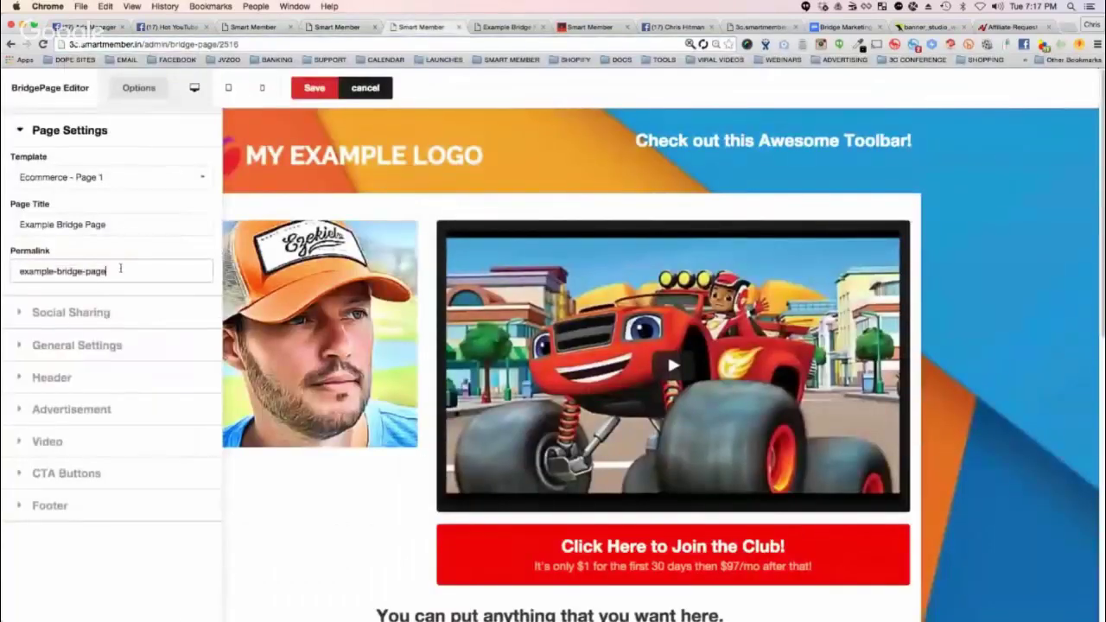
{"action": "triple_click", "coordinate": [120, 270]}
{"action": "type", "text": "offer"}
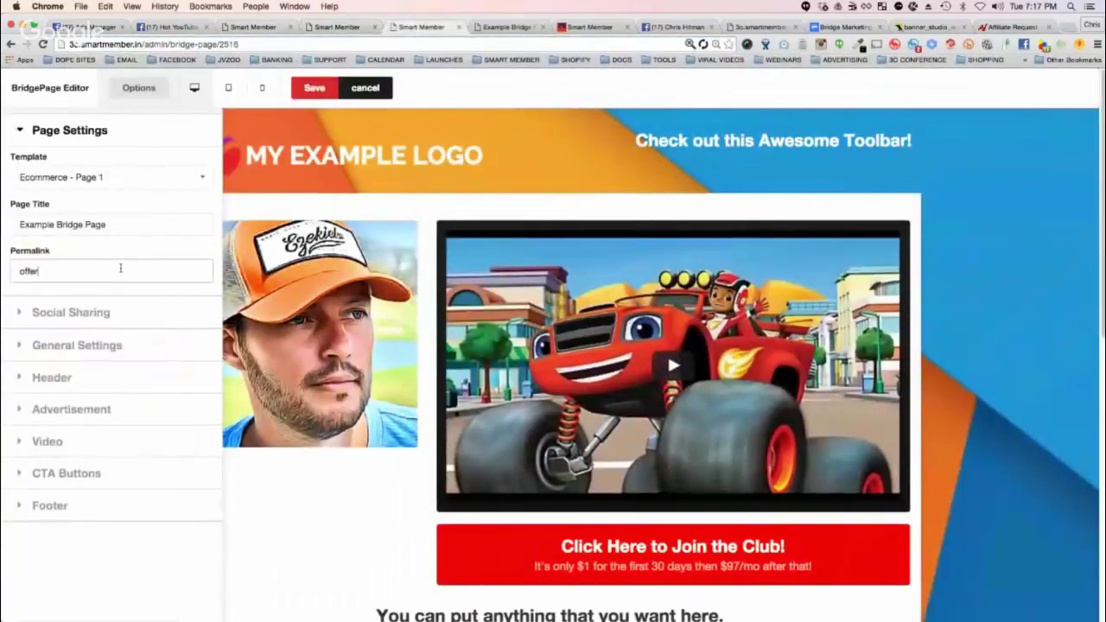
{"action": "key", "text": "super+z"}
{"action": "left_click", "coordinate": [52, 271]}
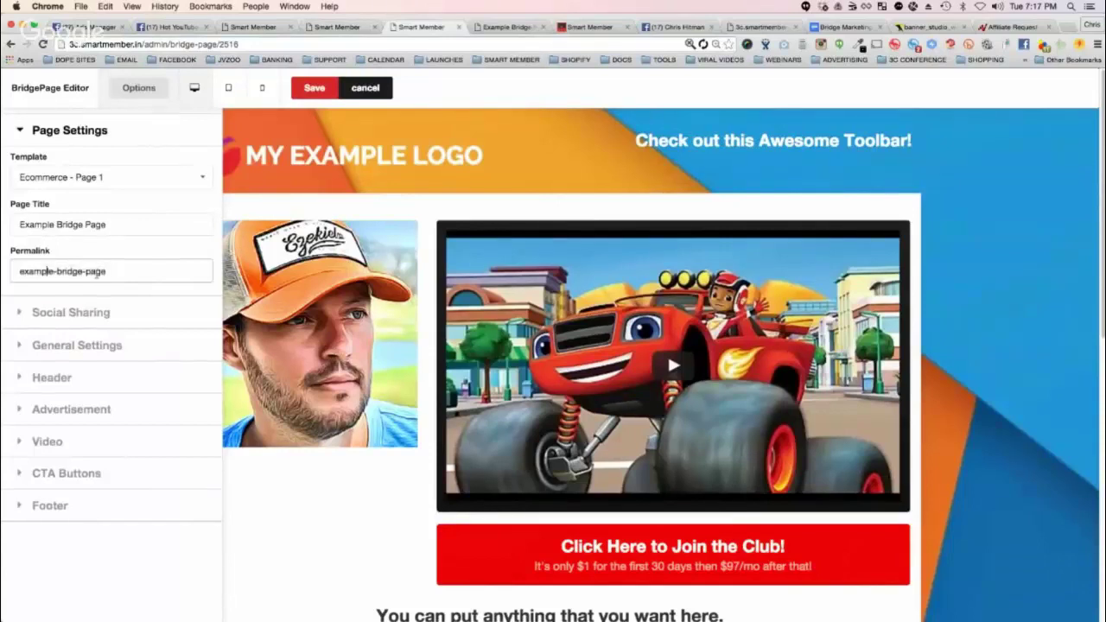
Review the Social Sharing share title 'Example Bridge Page' and share description, then collapse the section.
{"action": "left_click", "coordinate": [19, 128]}
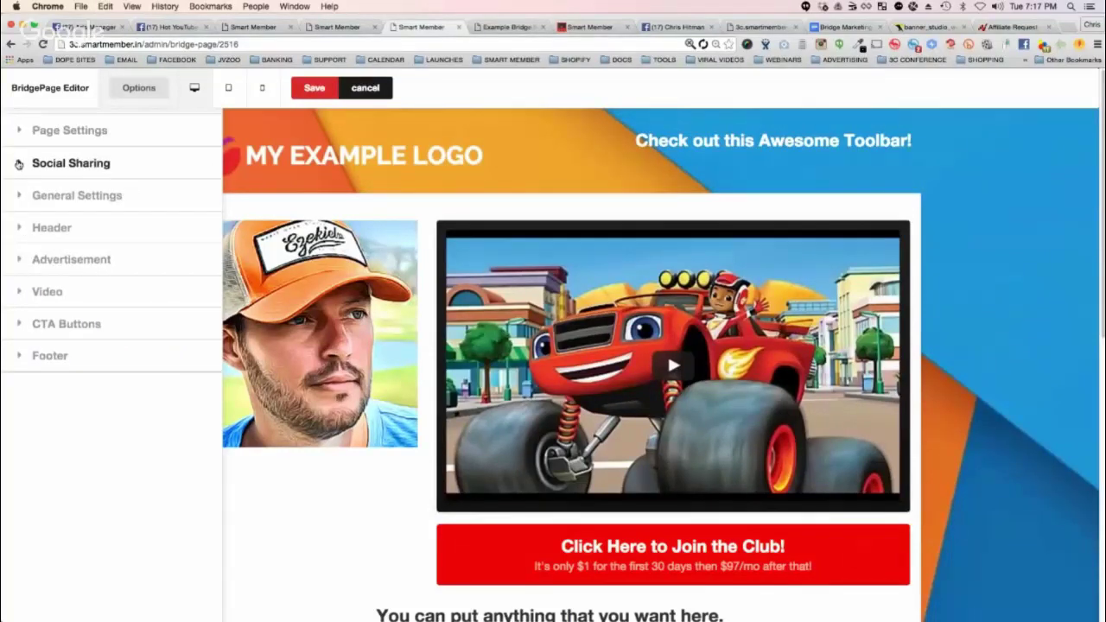
{"action": "left_click", "coordinate": [18, 164]}
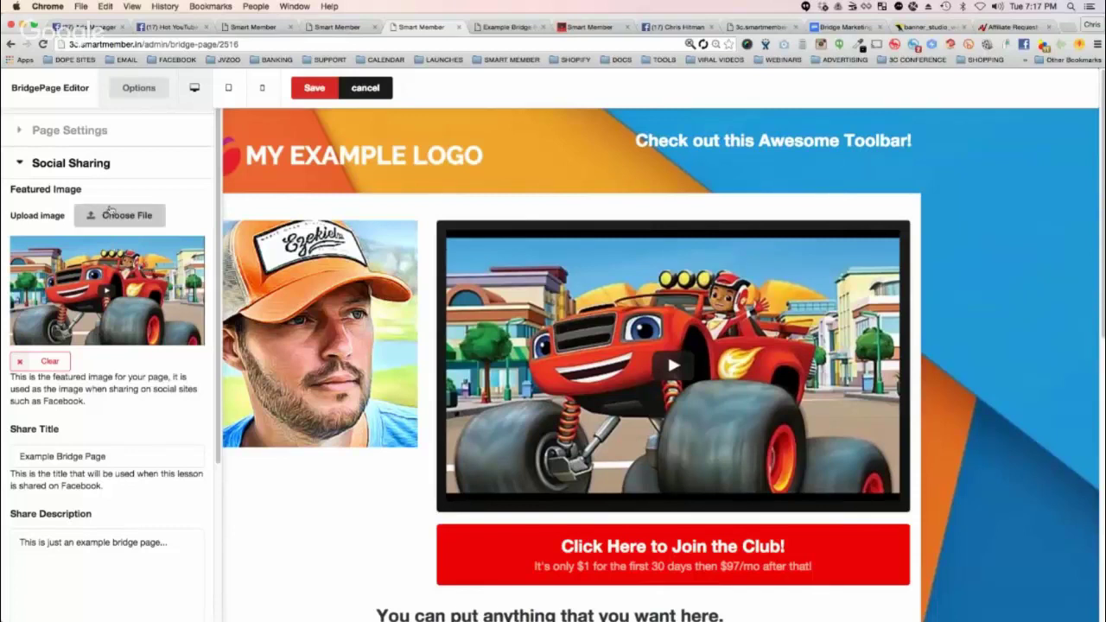
{"action": "scroll", "coordinate": [82, 289], "scroll_direction": "down", "scroll_amount": 3}
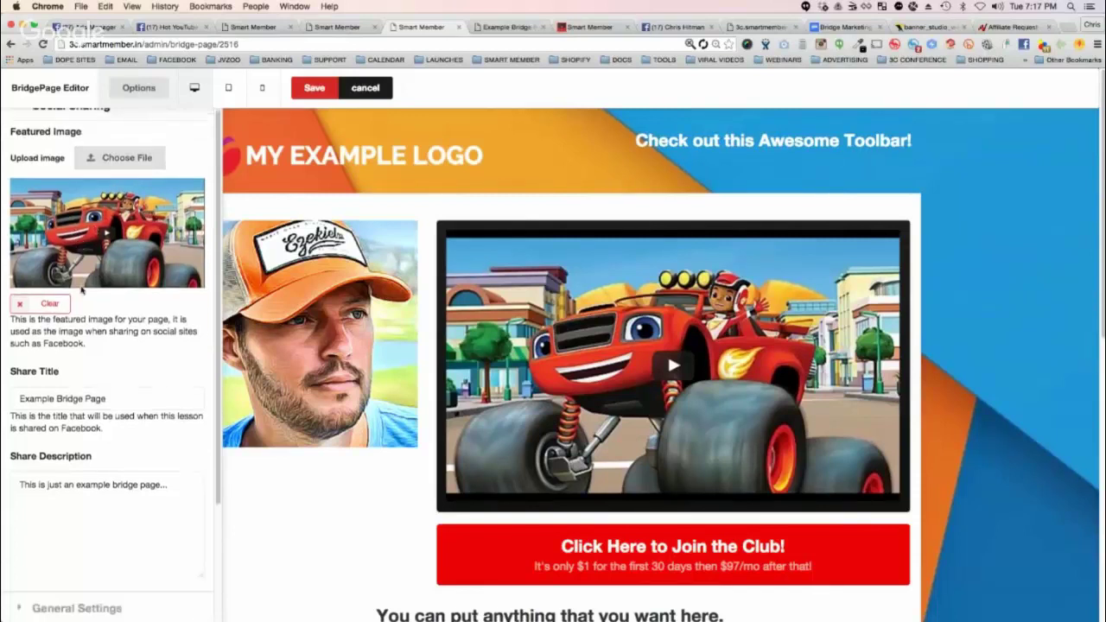
{"action": "triple_click", "coordinate": [58, 366]}
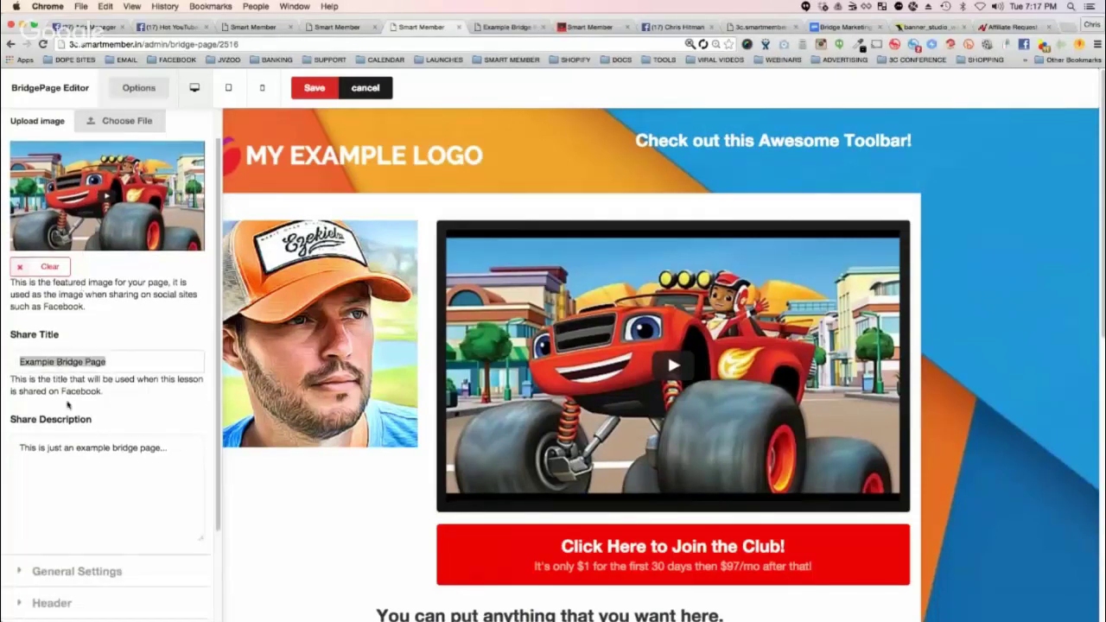
{"action": "triple_click", "coordinate": [92, 447]}
{"action": "scroll", "coordinate": [112, 392], "scroll_direction": "up", "scroll_amount": 1}
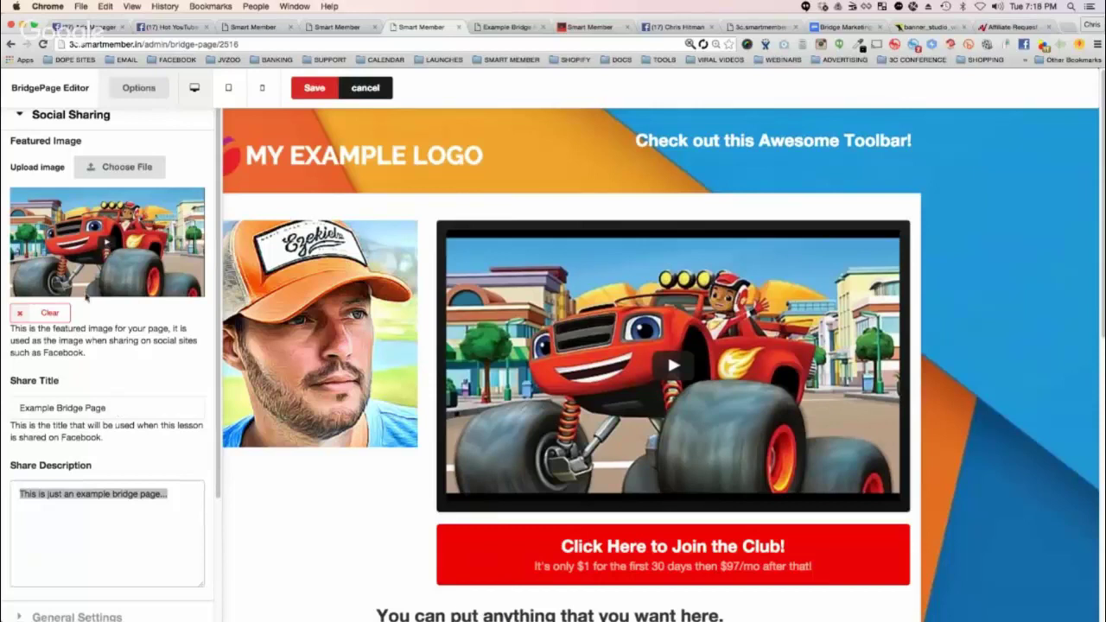
{"action": "scroll", "coordinate": [45, 154], "scroll_direction": "up", "scroll_amount": 1}
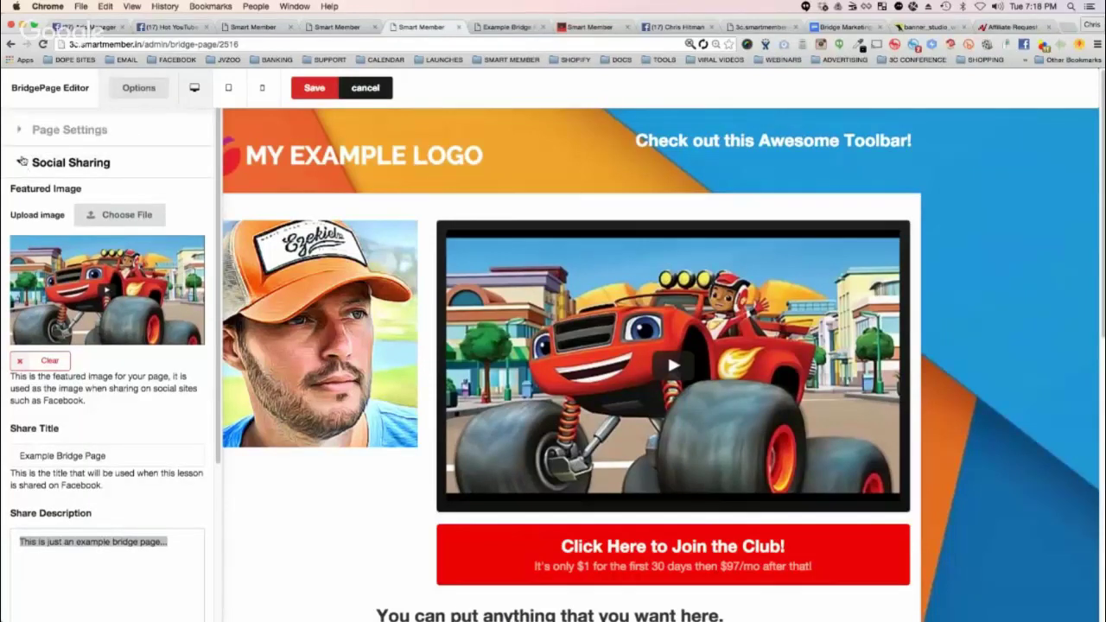
{"action": "left_click", "coordinate": [20, 163]}
In General Settings, start a new background upload and search the computer for 'wallpaper'.
{"action": "left_click", "coordinate": [20, 197]}
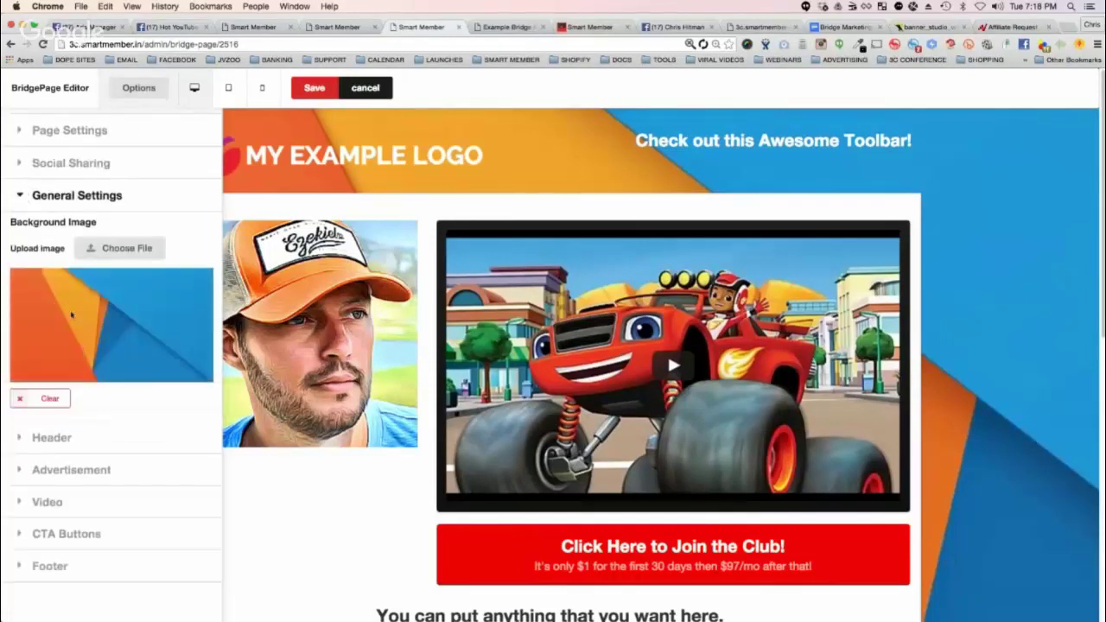
{"action": "left_click", "coordinate": [138, 250]}
{"action": "left_click", "coordinate": [489, 423]}
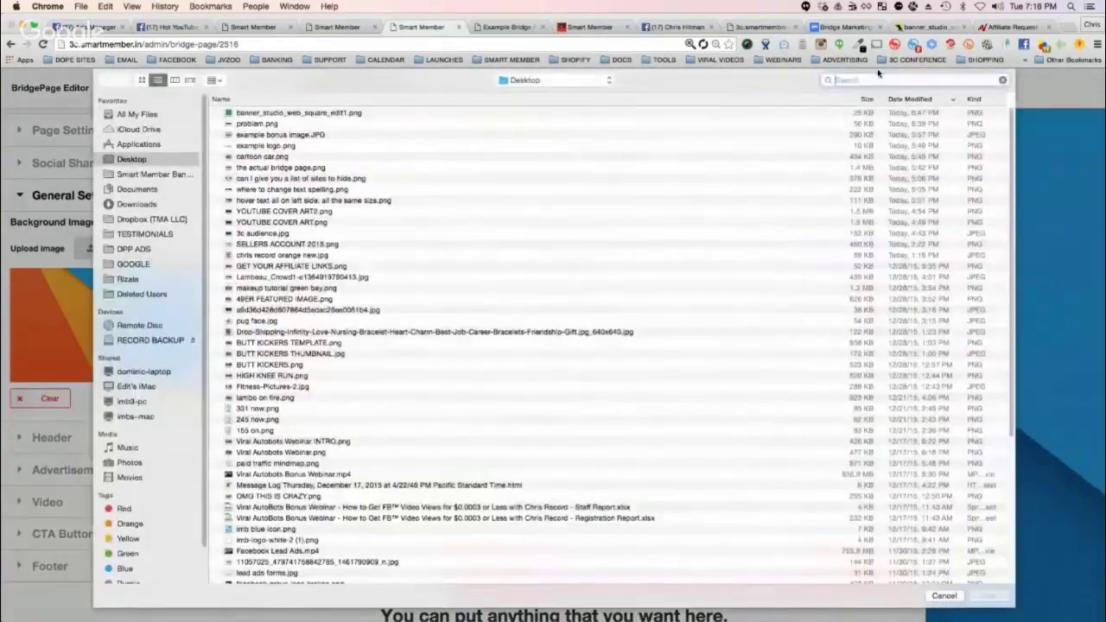
{"action": "left_click", "coordinate": [878, 74]}
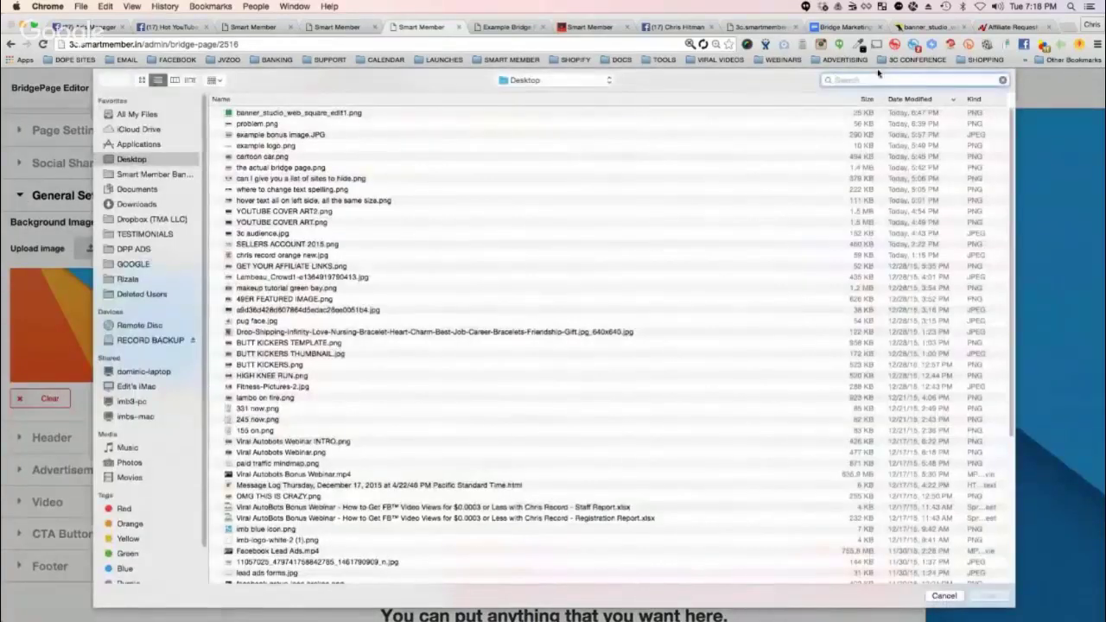
{"action": "type", "text": "wallpaper"}
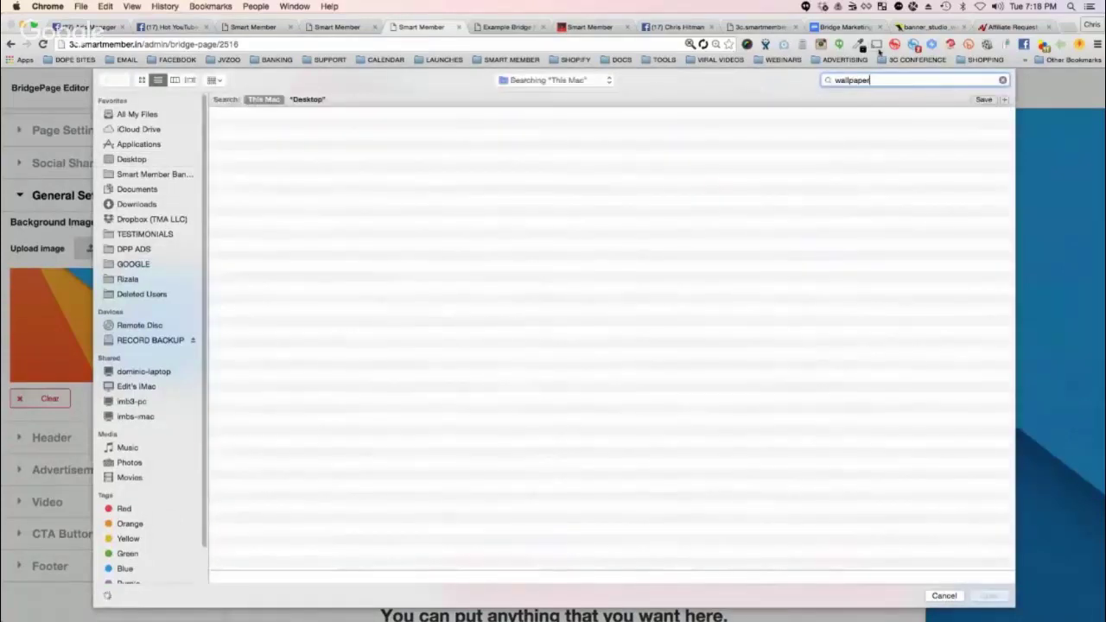
Preview the results, upload blue wallpaper.jpg as the background, and view the full-width page.
{"action": "left_click", "coordinate": [326, 128]}
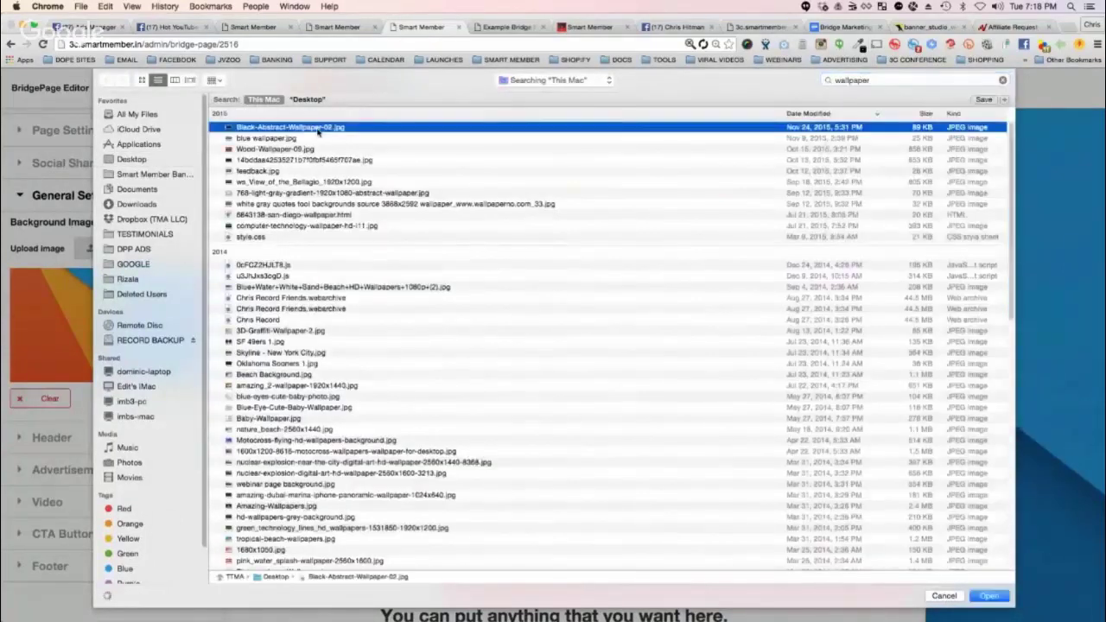
{"action": "key", "text": "space"}
{"action": "key", "text": "Down"}
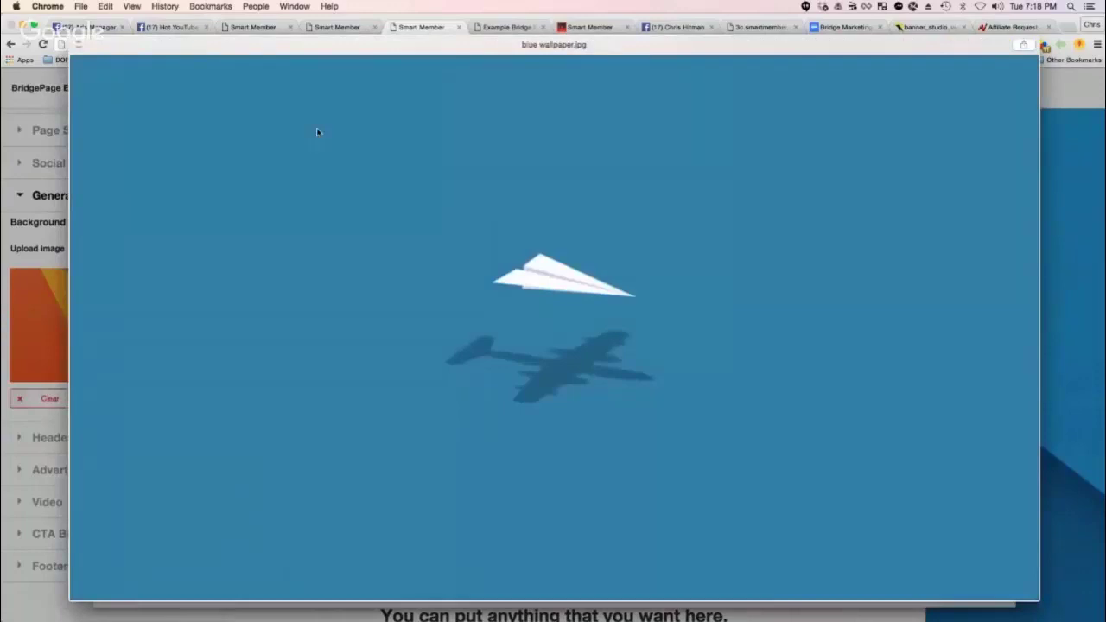
{"action": "key", "text": "space"}
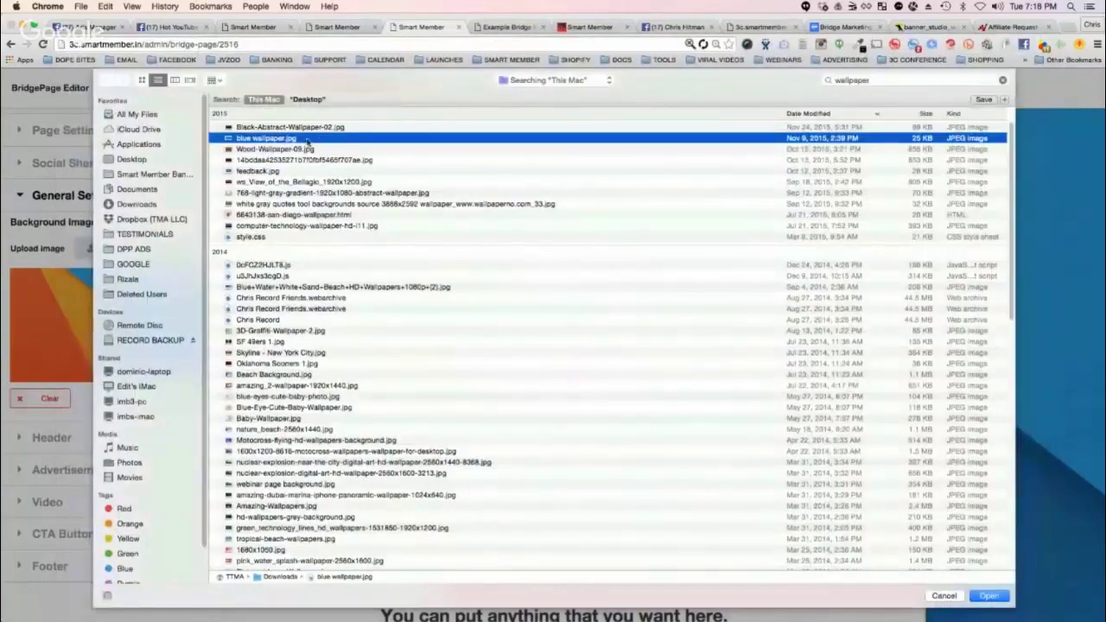
{"action": "double_click", "coordinate": [307, 140]}
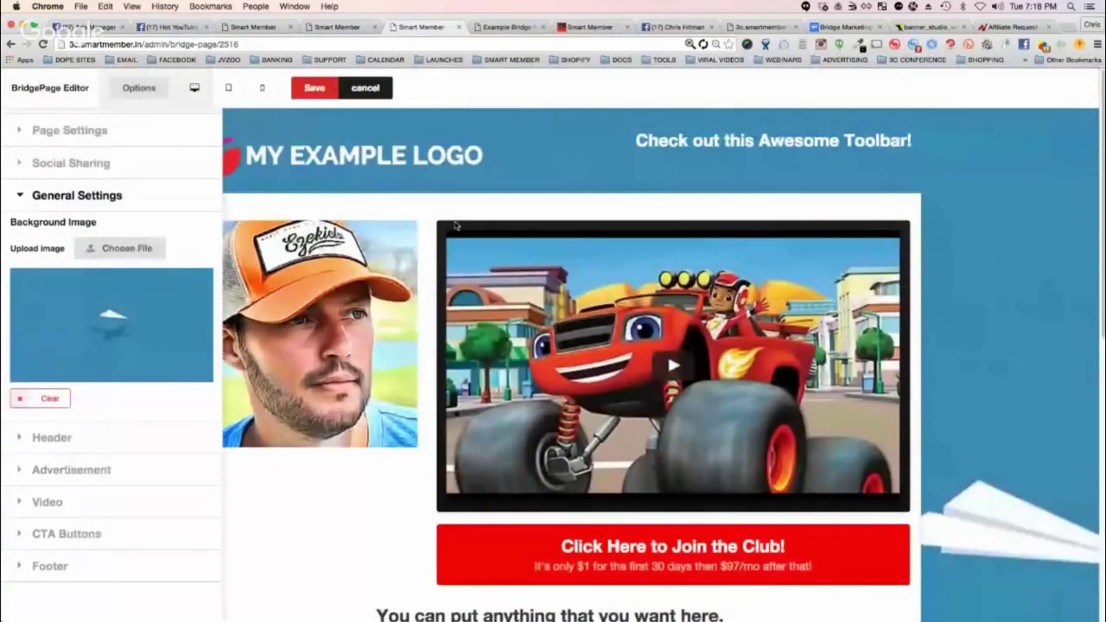
{"action": "left_click", "coordinate": [126, 90]}
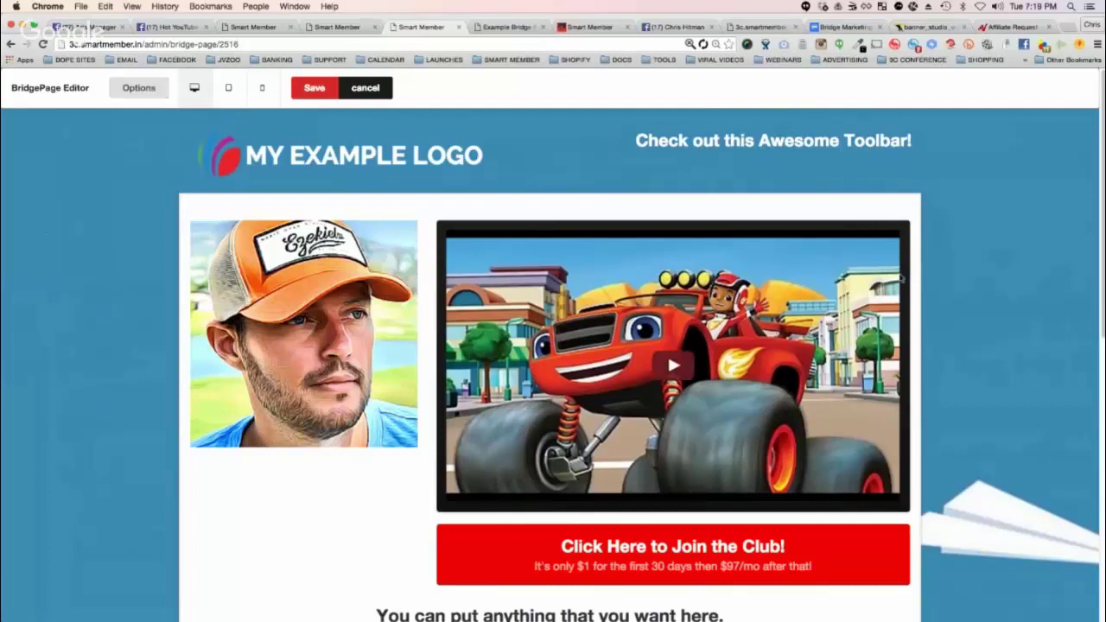
Reopen the Header settings, try orange and yellow for the toolbar headline text, then leave it white.
{"action": "left_click", "coordinate": [138, 87]}
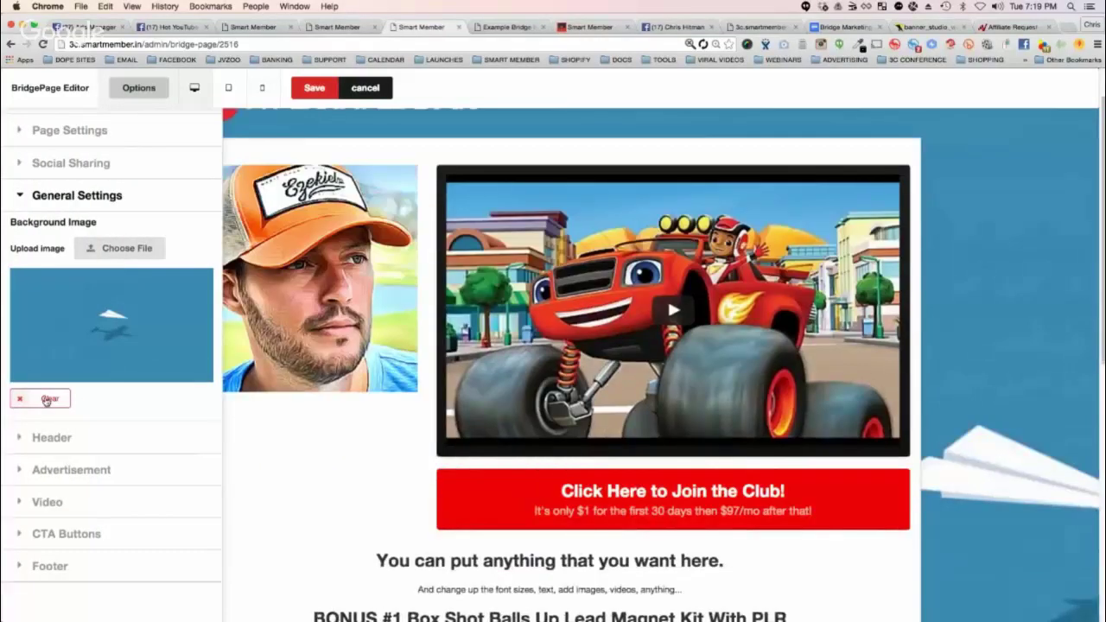
{"action": "left_click", "coordinate": [21, 437]}
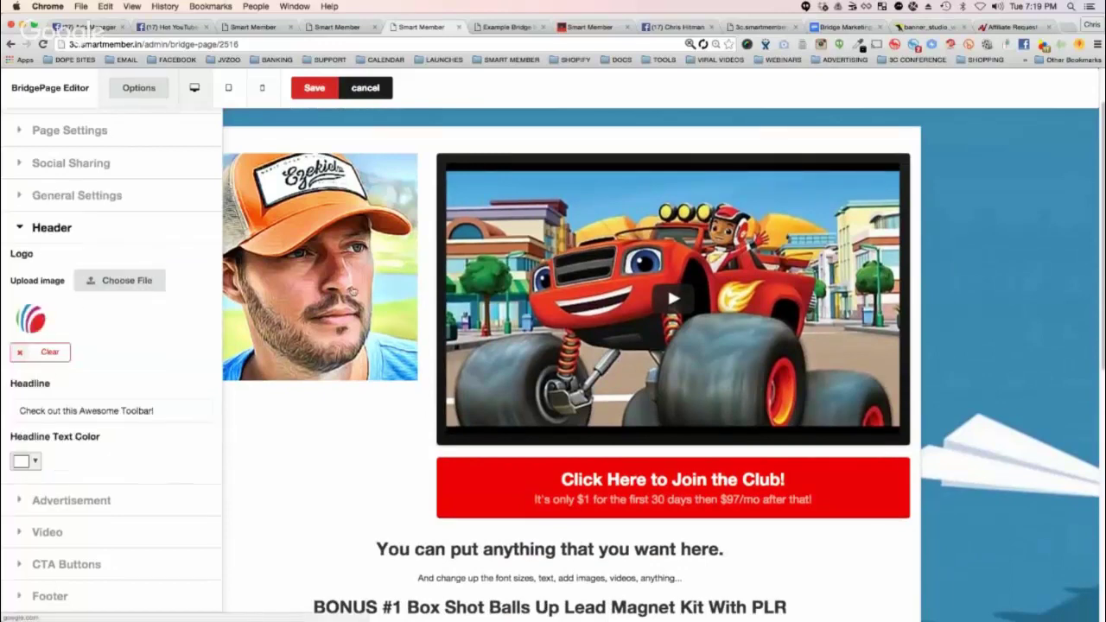
{"action": "scroll", "coordinate": [341, 152], "scroll_direction": "up", "scroll_amount": 2}
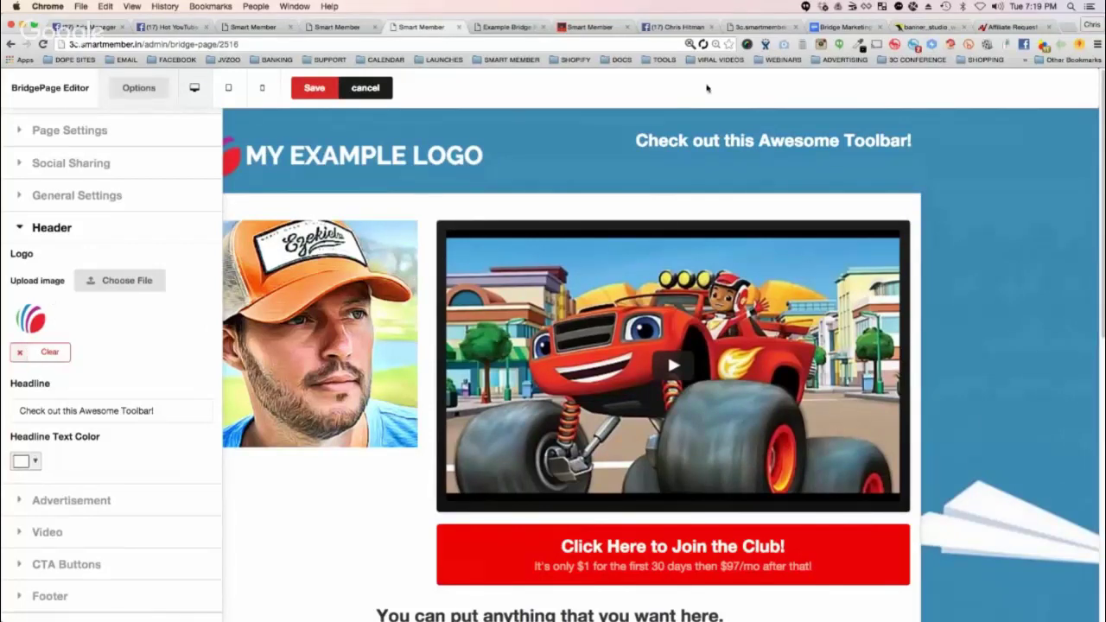
{"action": "left_click", "coordinate": [28, 463]}
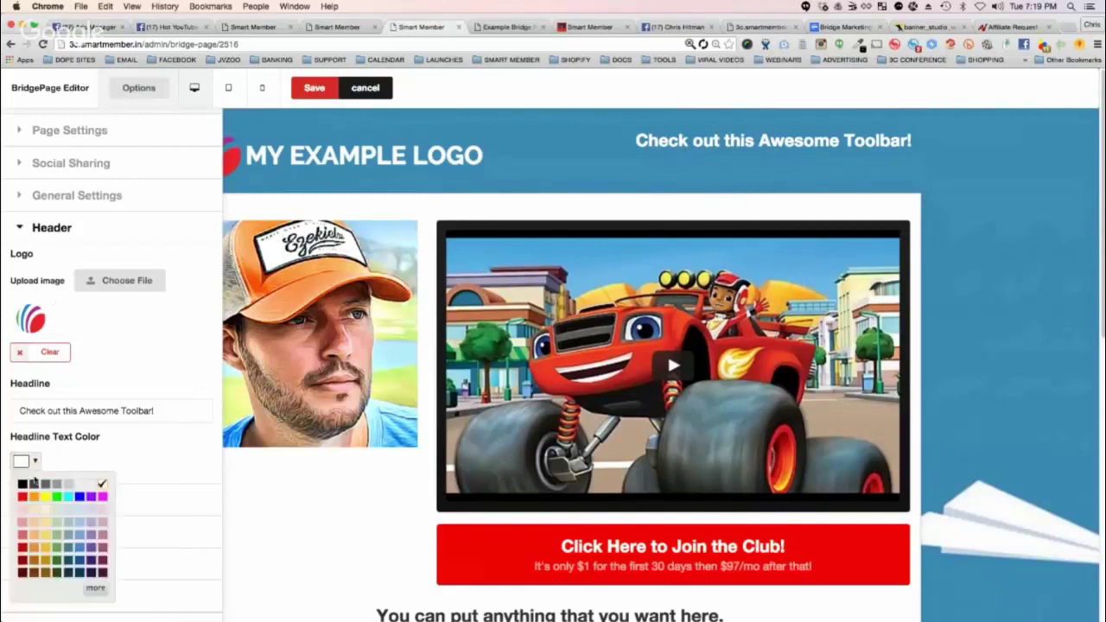
{"action": "left_click", "coordinate": [34, 499]}
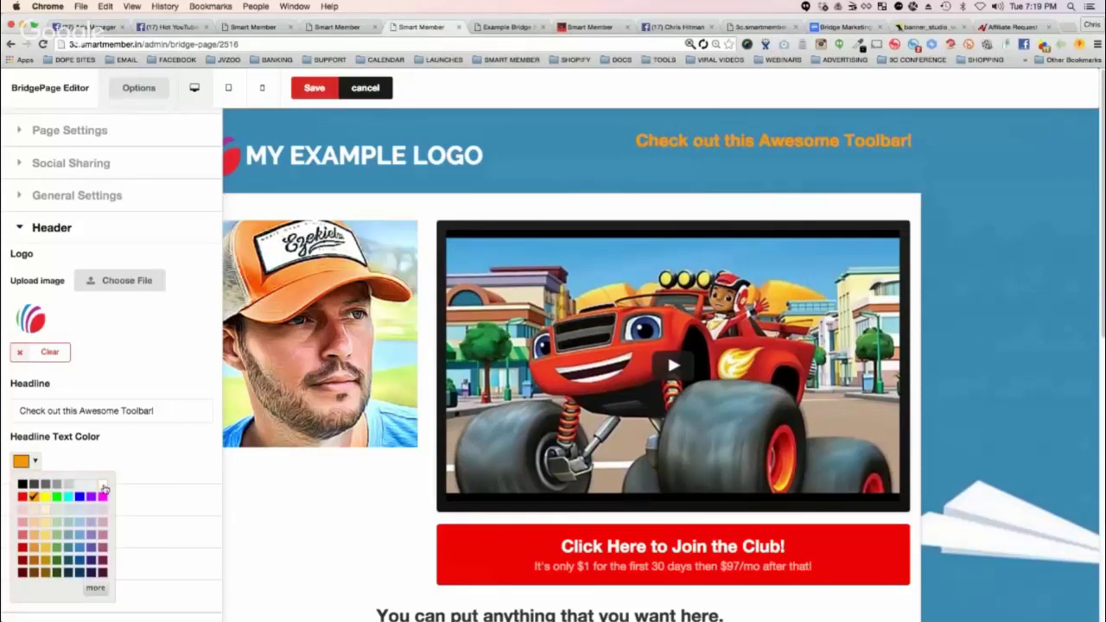
{"action": "left_click", "coordinate": [46, 497]}
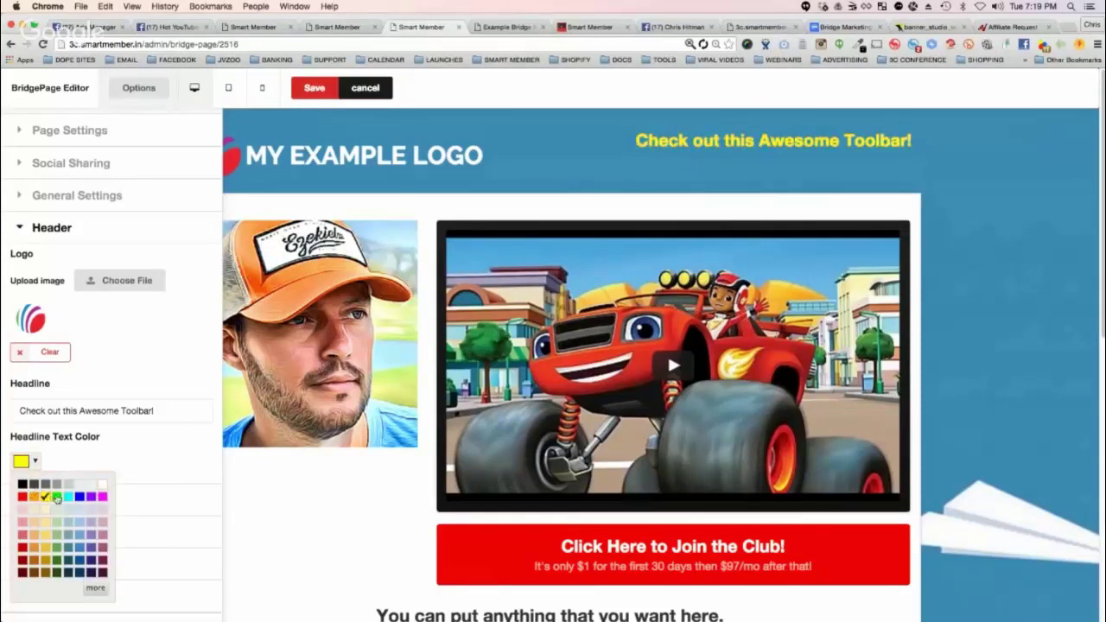
{"action": "left_click", "coordinate": [101, 485]}
{"action": "left_click", "coordinate": [46, 464]}
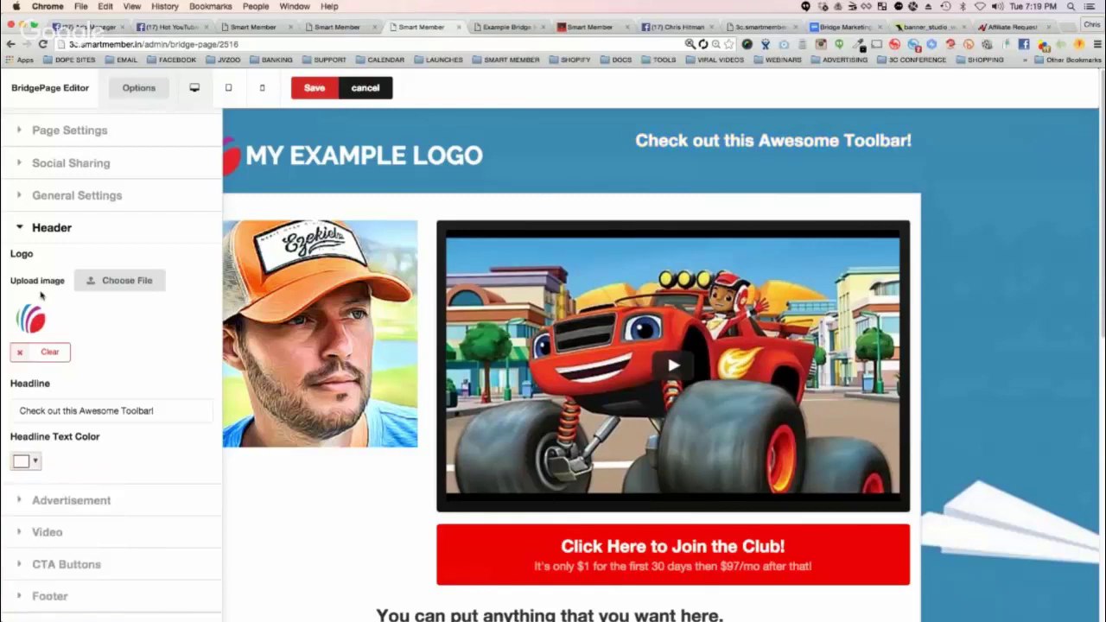
{"action": "left_click", "coordinate": [22, 227]}
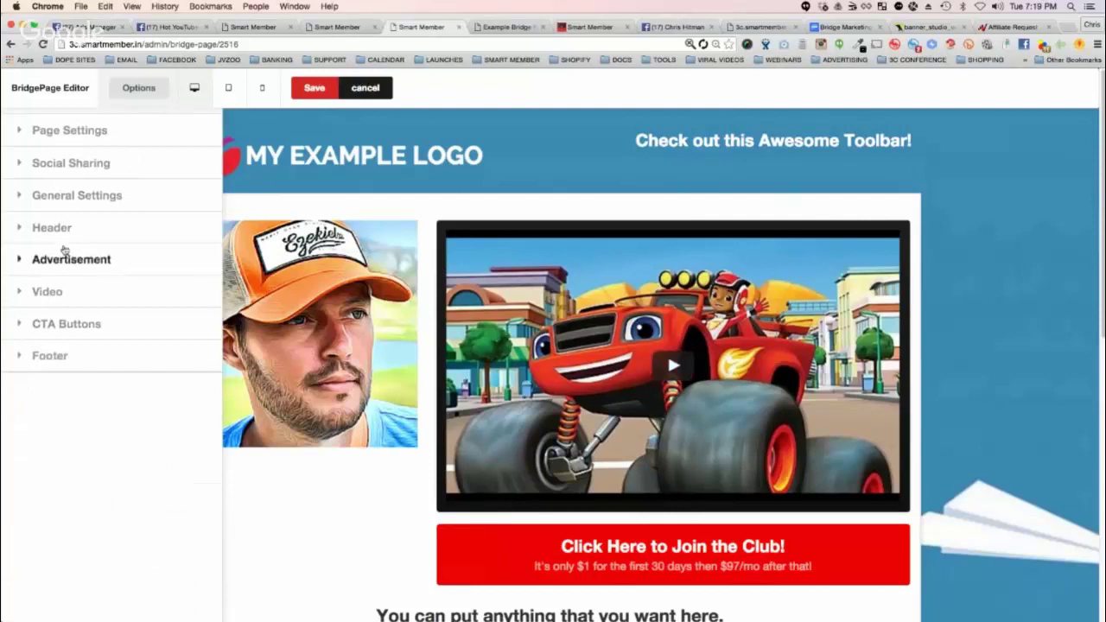
Replace the advertisement image with banner_studio_web_square_edit1.png from the Desktop.
{"action": "left_click", "coordinate": [17, 260]}
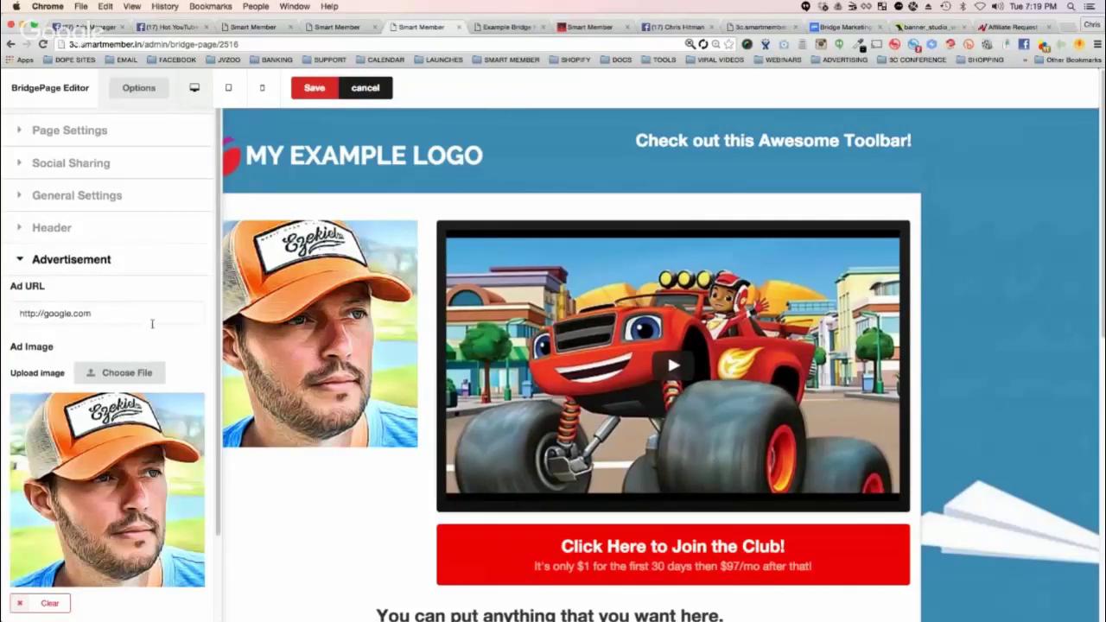
{"action": "scroll", "coordinate": [122, 260], "scroll_direction": "down", "scroll_amount": 2}
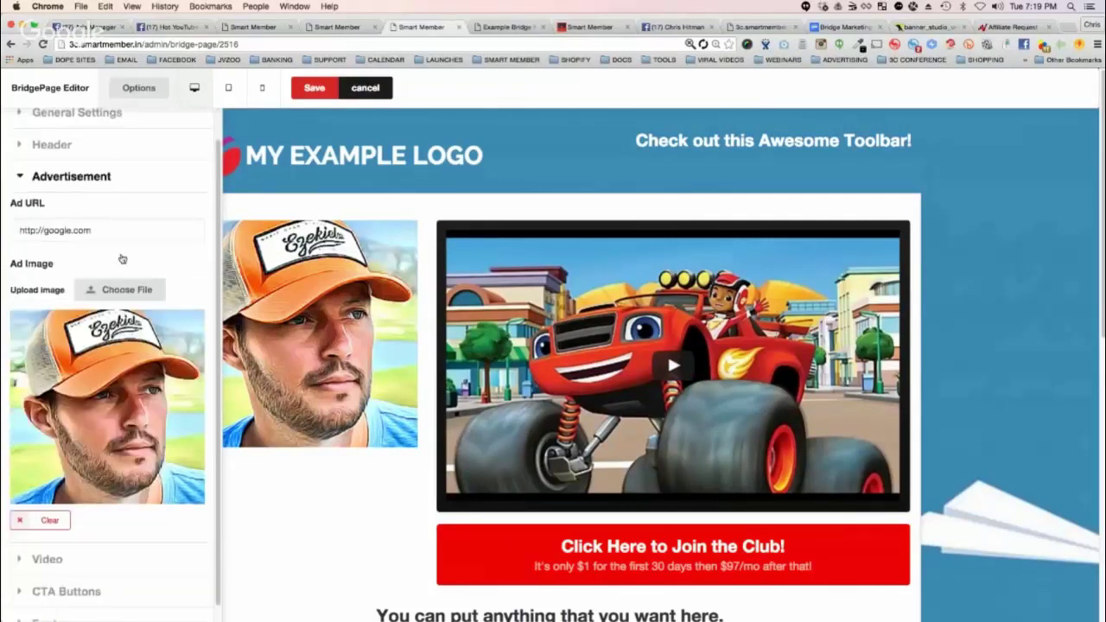
{"action": "scroll", "coordinate": [122, 259], "scroll_direction": "down", "scroll_amount": 1}
{"action": "left_click", "coordinate": [121, 275]}
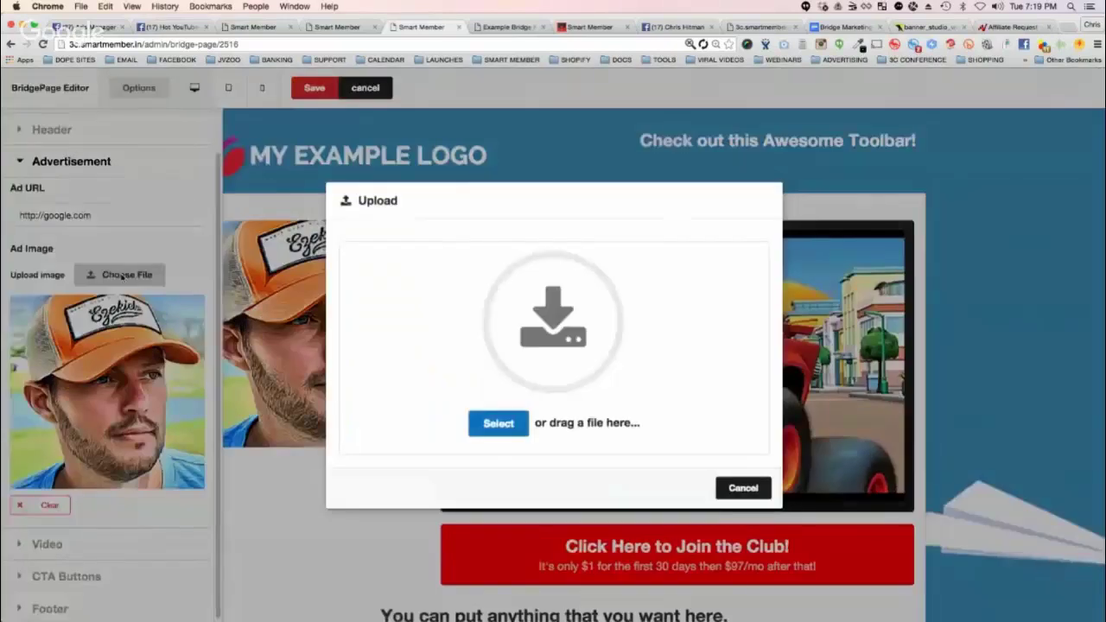
{"action": "left_click", "coordinate": [506, 424]}
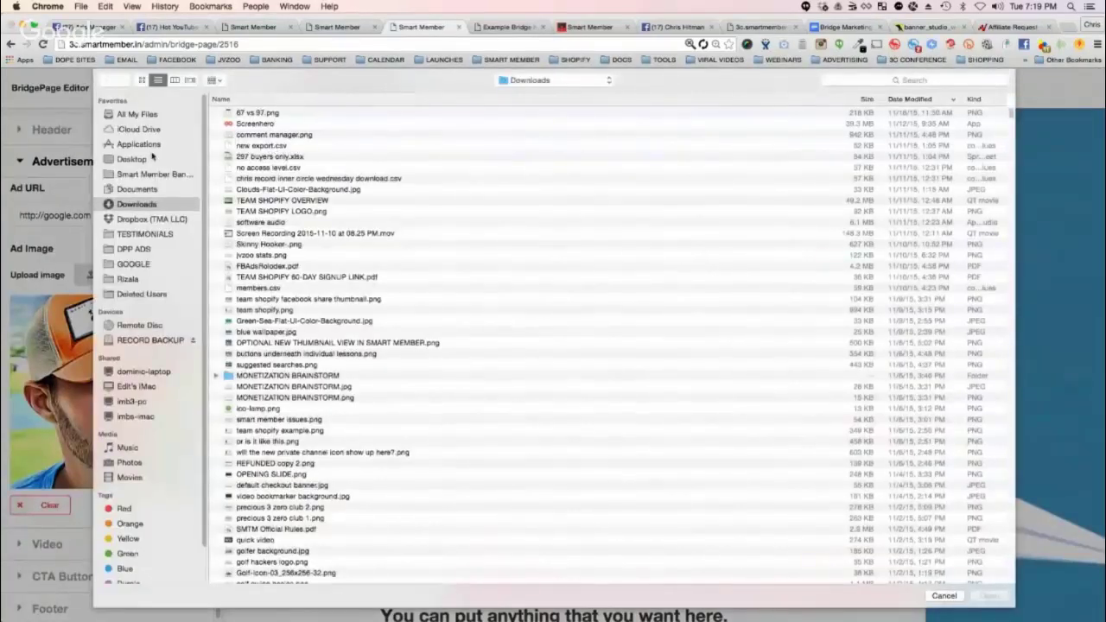
{"action": "left_click", "coordinate": [152, 159]}
{"action": "double_click", "coordinate": [261, 114]}
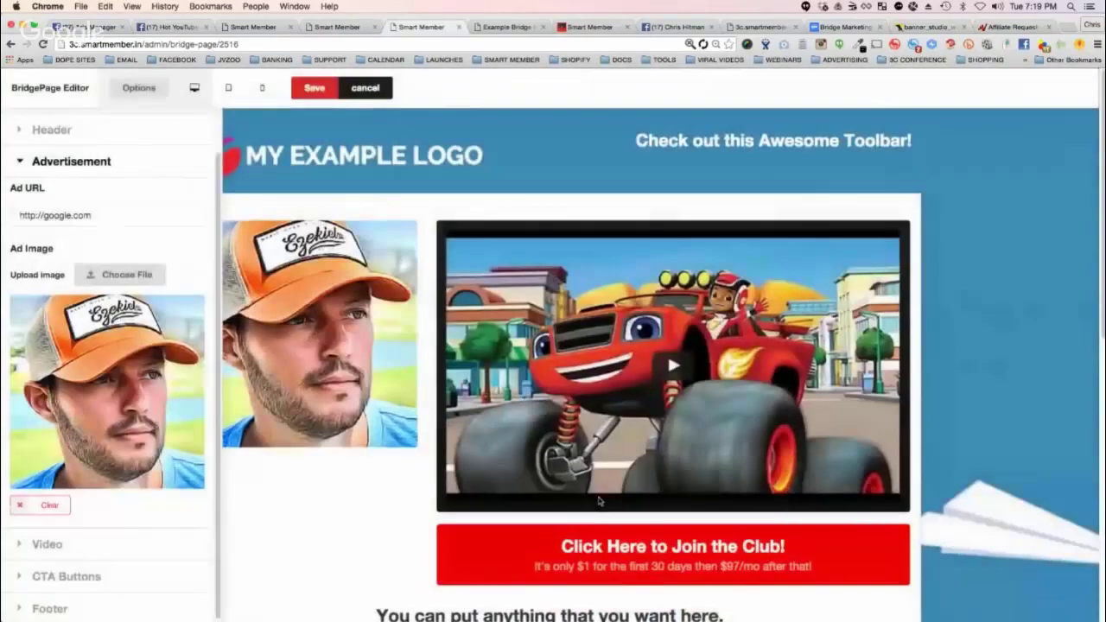
Hide the settings to view the page with the new banner, then bring the panel back.
{"action": "left_click", "coordinate": [139, 87]}
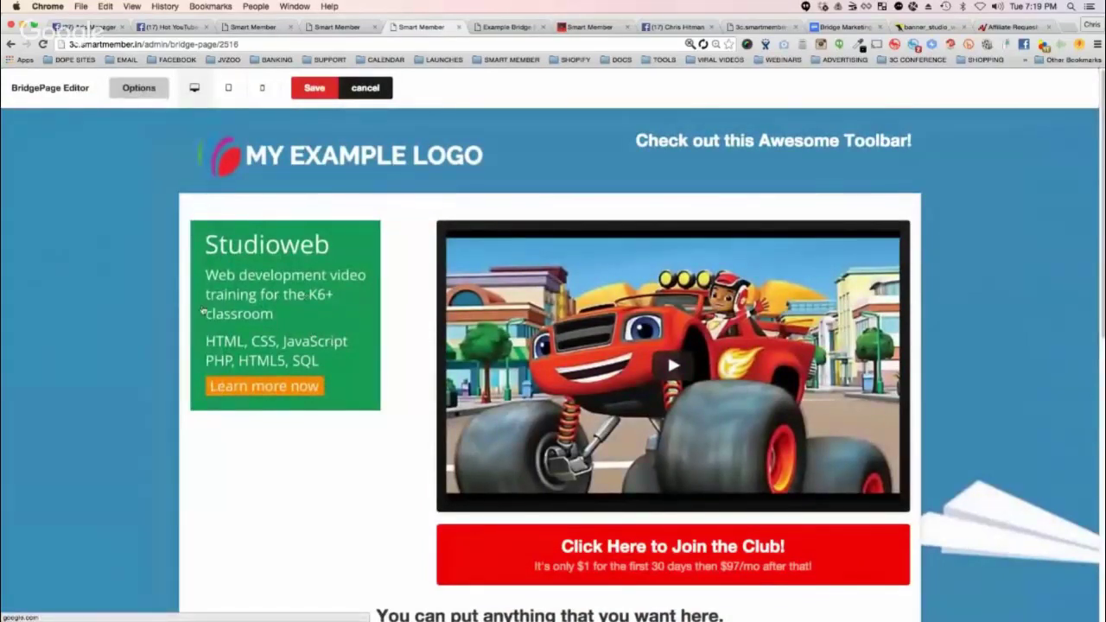
{"action": "left_click", "coordinate": [138, 87]}
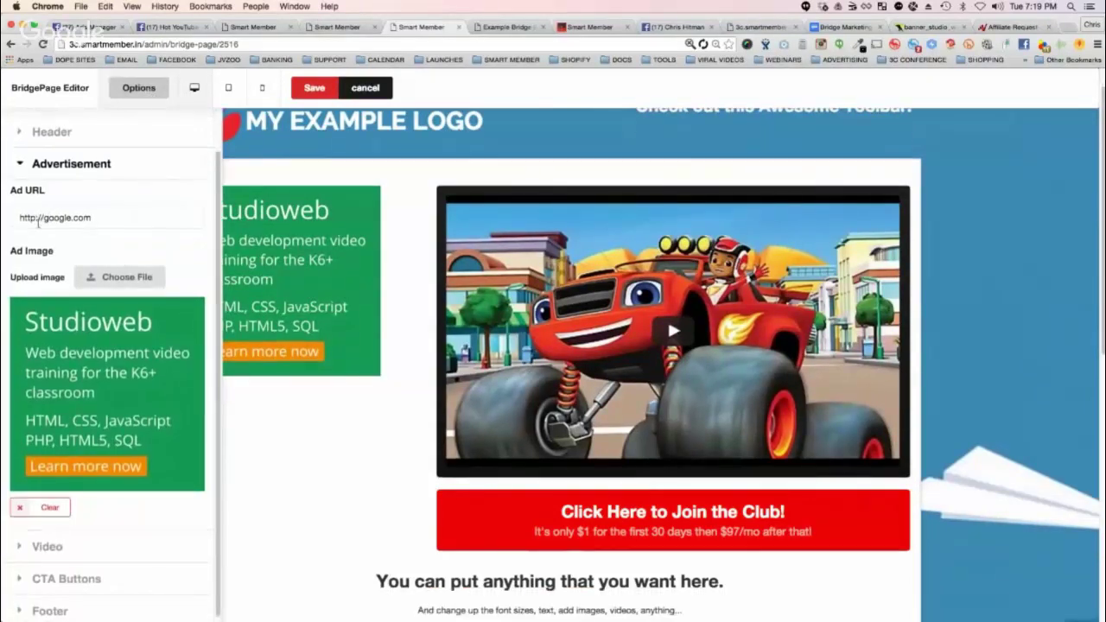
{"action": "scroll", "coordinate": [56, 242], "scroll_direction": "up", "scroll_amount": 1}
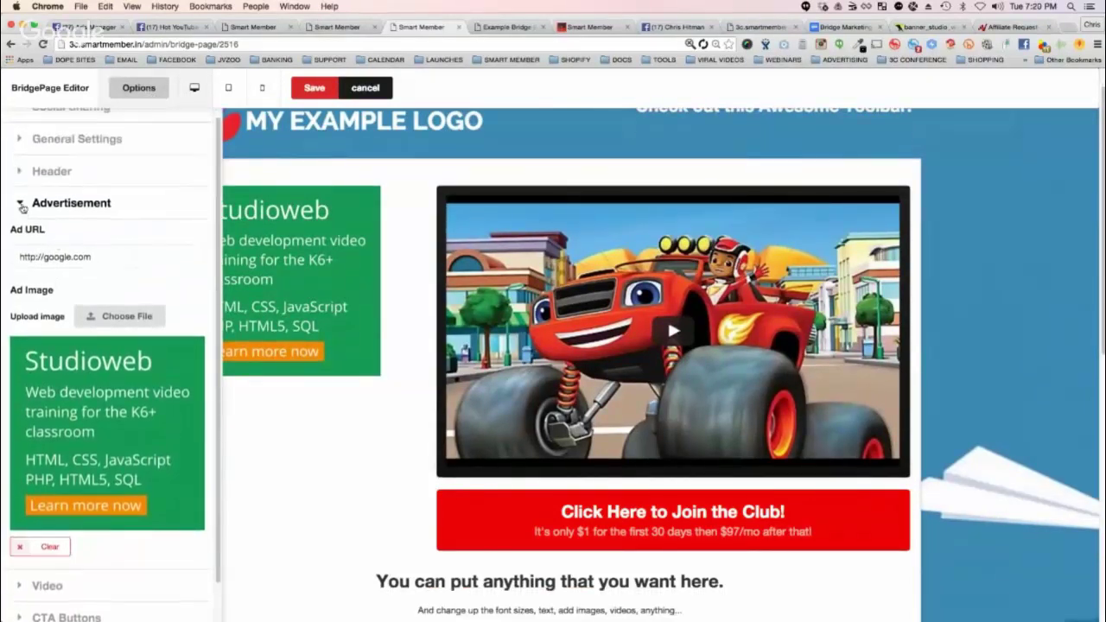
Collapse Advertisement and inspect the Video embed code by selecting it all.
{"action": "left_click", "coordinate": [26, 206]}
{"action": "left_click", "coordinate": [39, 291]}
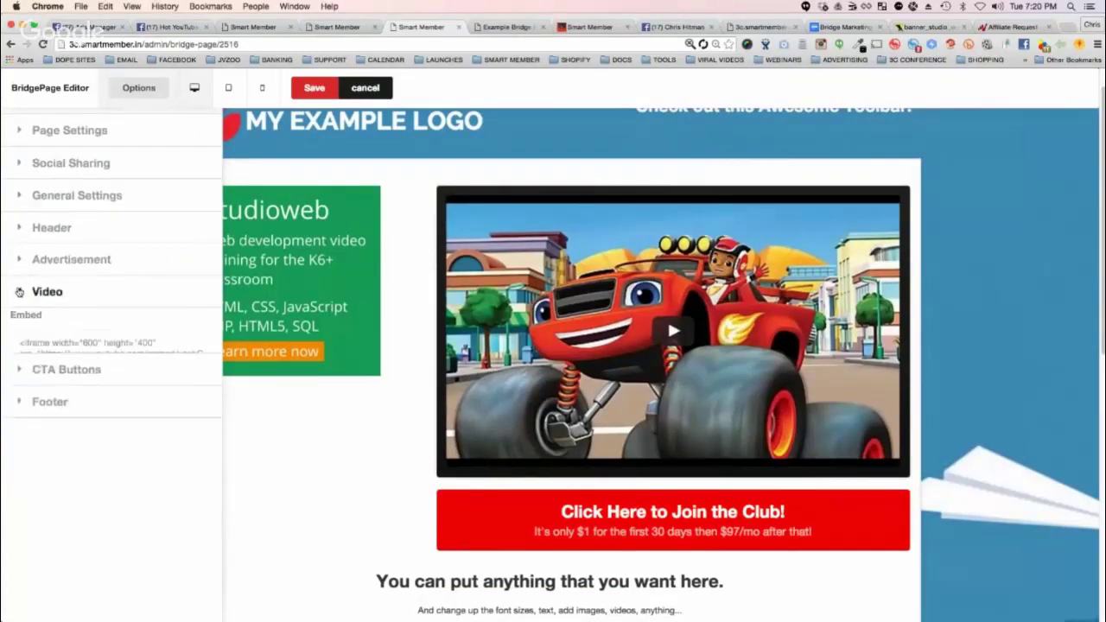
{"action": "left_click_drag", "start_coordinate": [195, 379], "coordinate": [7, 340]}
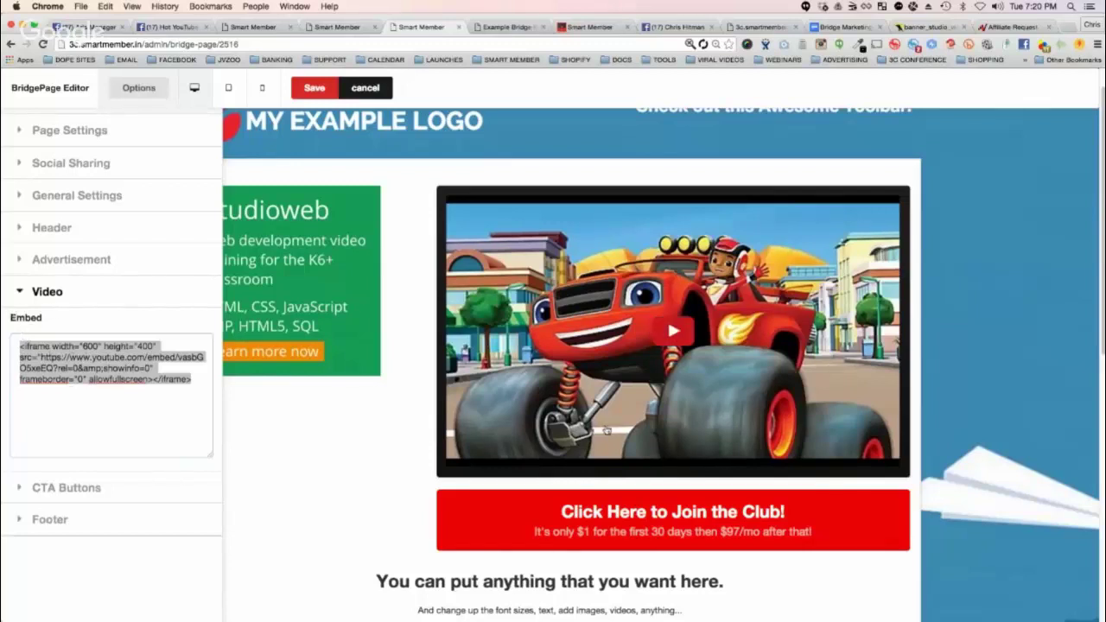
{"action": "left_click", "coordinate": [20, 294]}
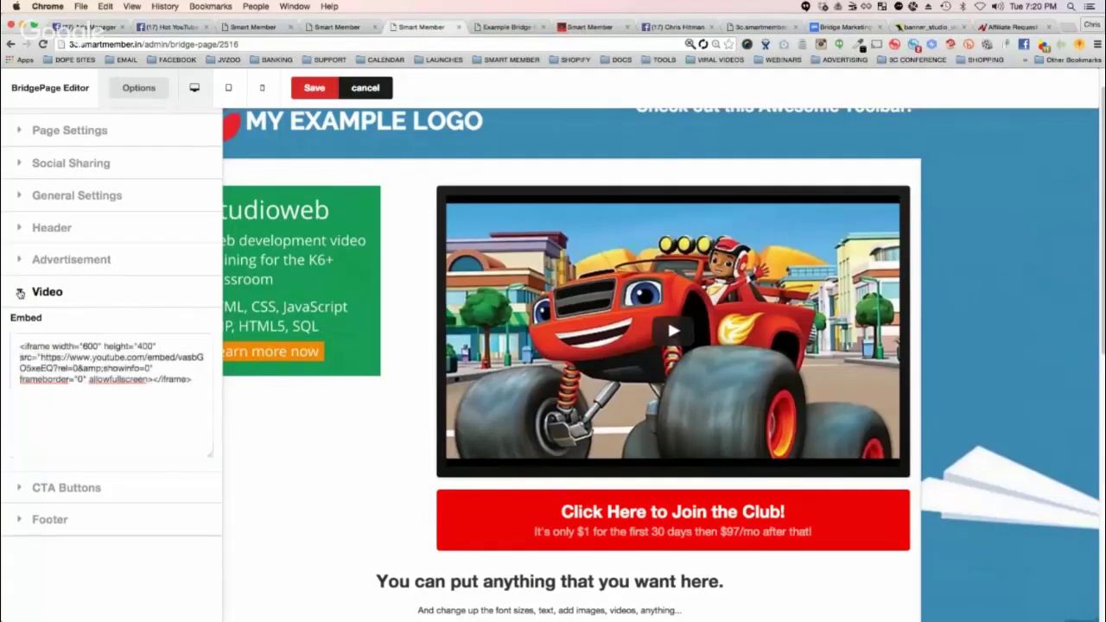
Try orange, yellow and green for the CTA button background, then apply a custom dark red.
{"action": "left_click", "coordinate": [21, 323]}
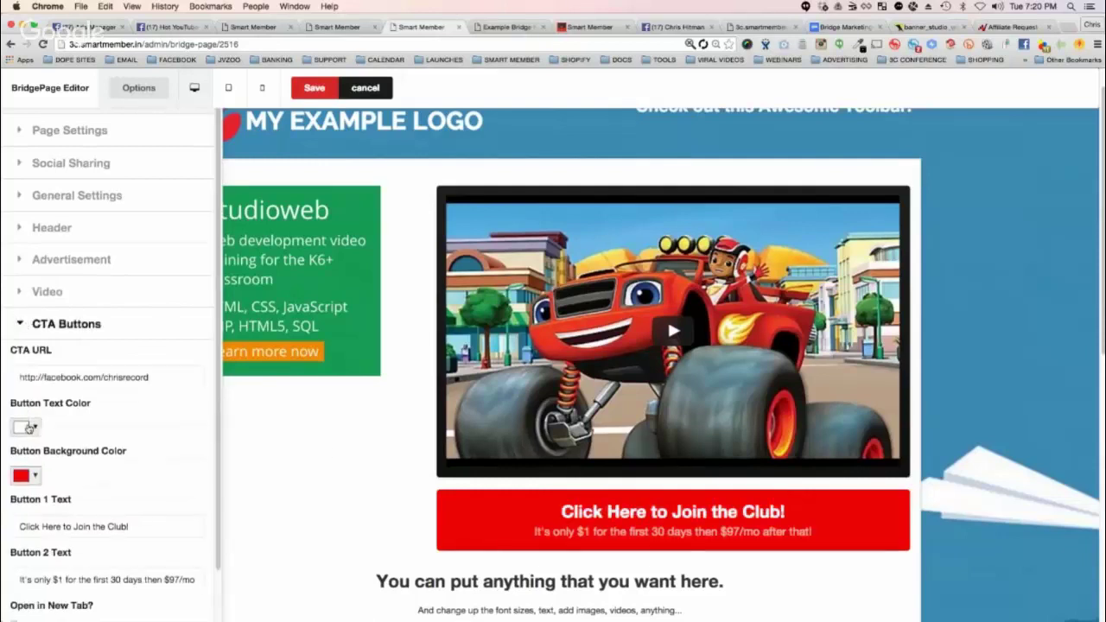
{"action": "left_click", "coordinate": [28, 476]}
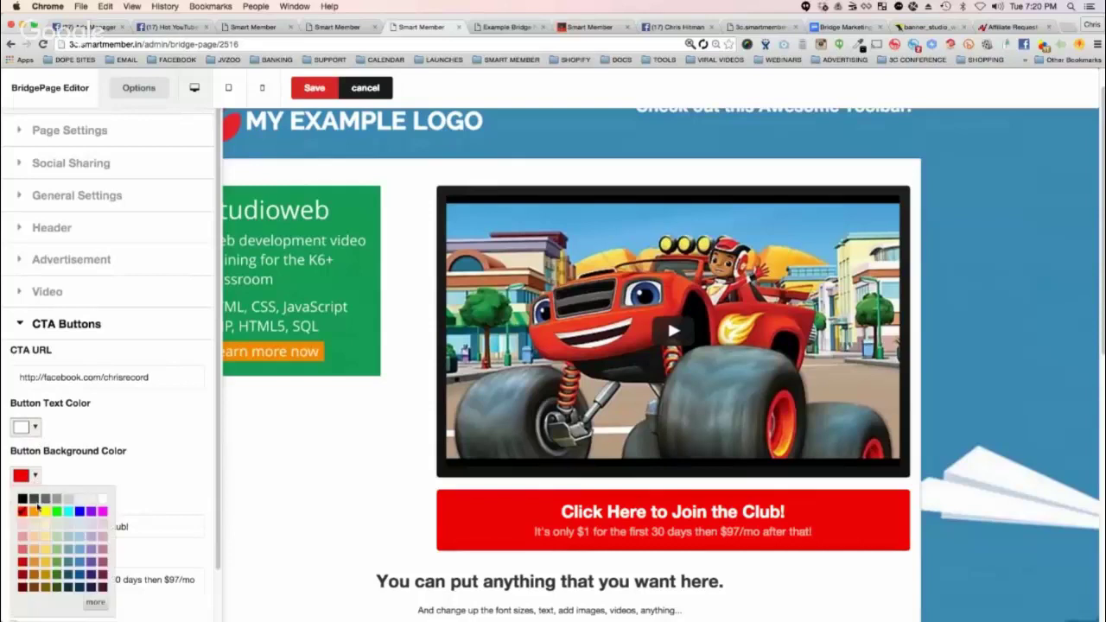
{"action": "left_click", "coordinate": [34, 512]}
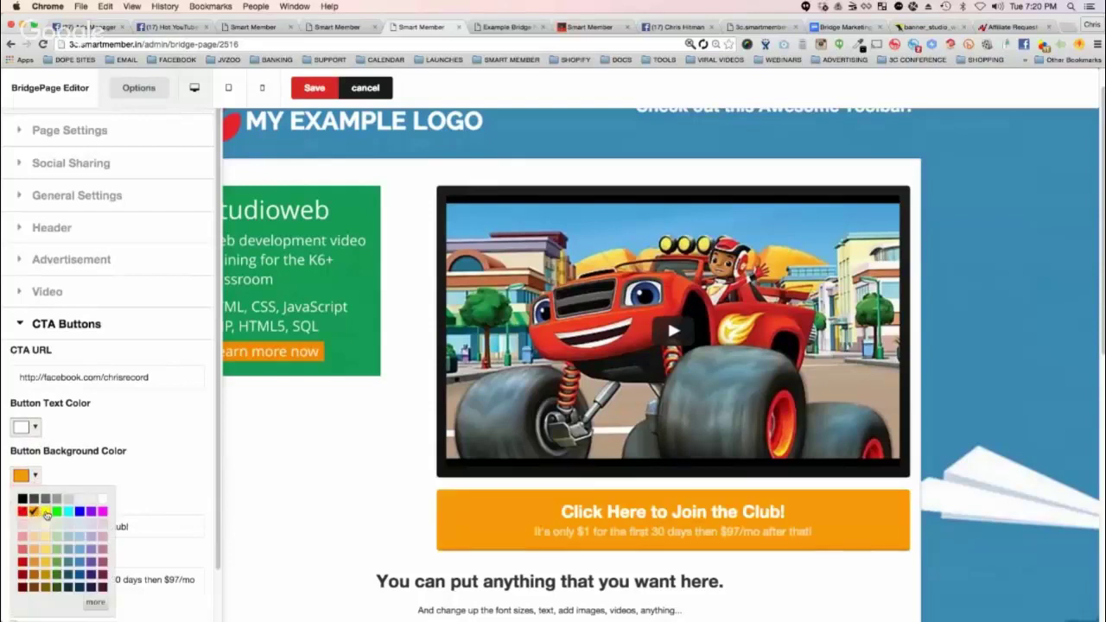
{"action": "left_click", "coordinate": [45, 512]}
{"action": "left_click", "coordinate": [56, 512]}
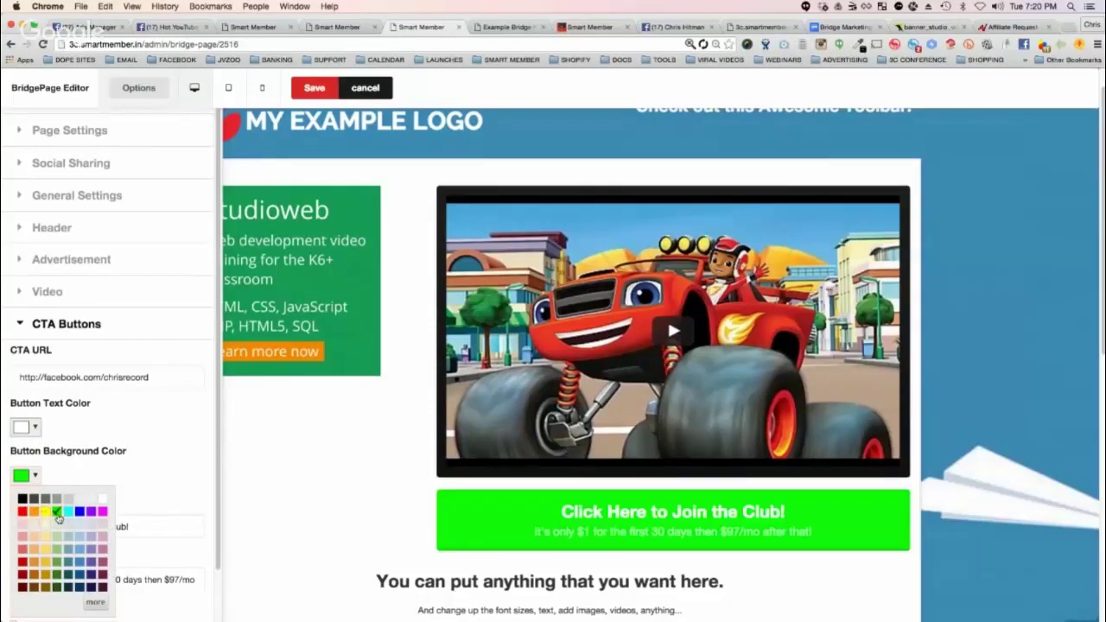
{"action": "left_click", "coordinate": [94, 600]}
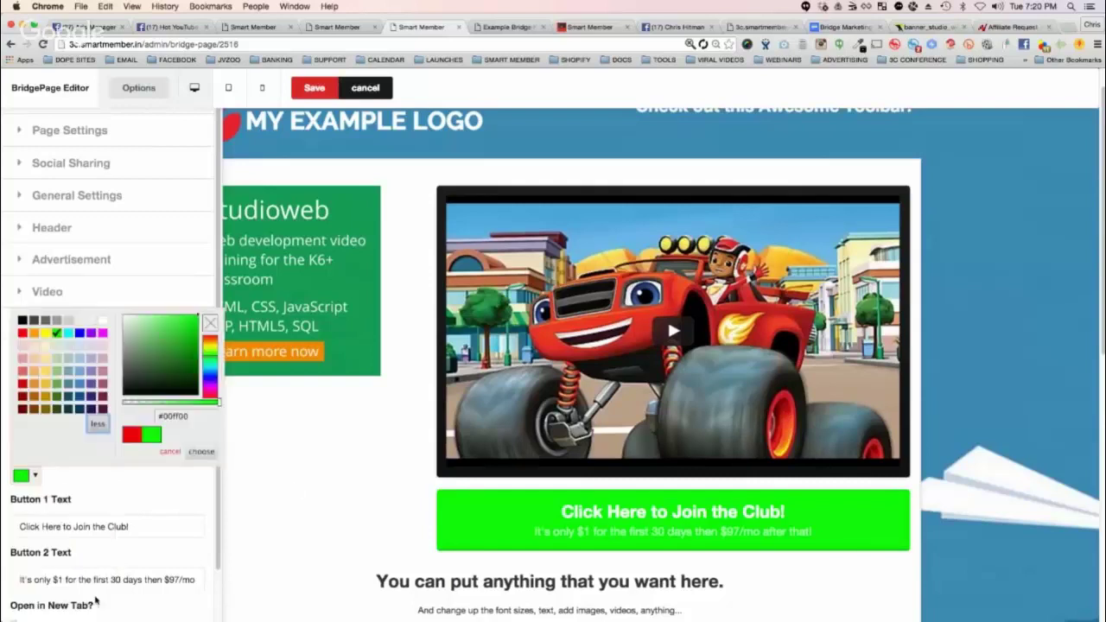
{"action": "left_click_drag", "start_coordinate": [190, 382], "coordinate": [193, 356]}
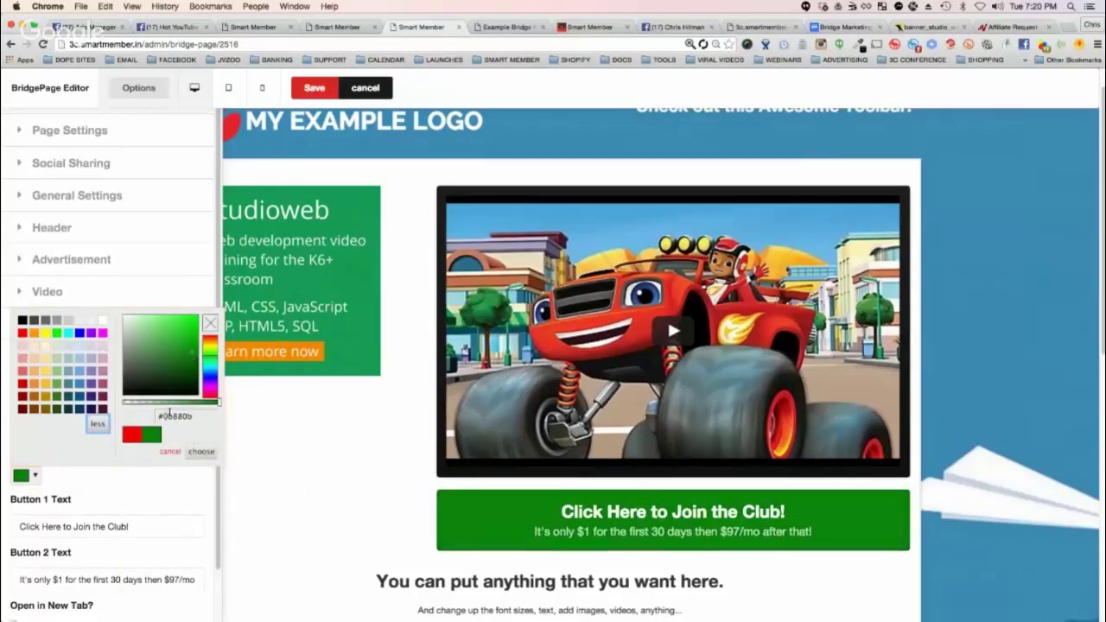
{"action": "left_click", "coordinate": [169, 415]}
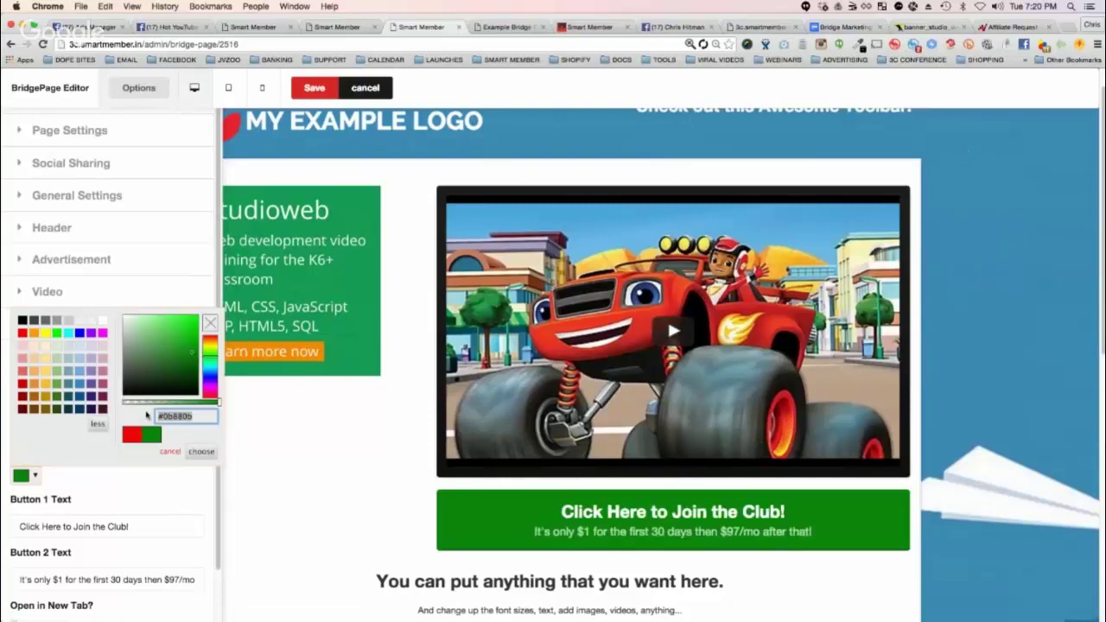
{"action": "mouse_move", "coordinate": [205, 350]}
{"action": "left_mouse_down"}
{"action": "mouse_move", "coordinate": [215, 340]}
{"action": "mouse_move", "coordinate": [184, 330]}
{"action": "mouse_move", "coordinate": [193, 331]}
{"action": "left_mouse_up"}
{"action": "left_click", "coordinate": [201, 451]}
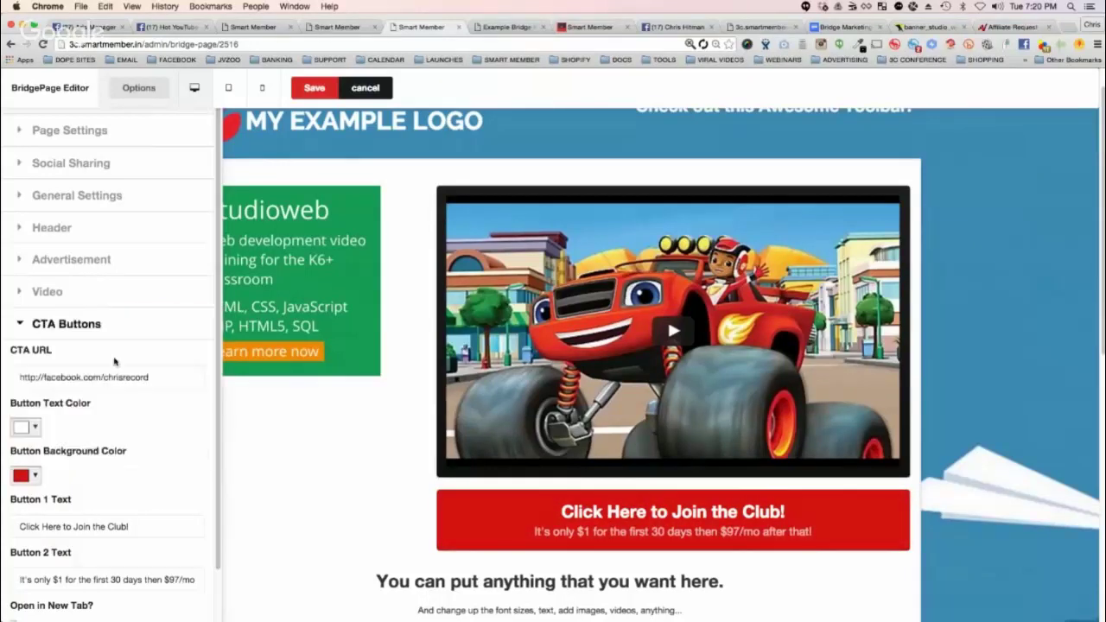
Change the Button 1 Text to 'Anything that I want to say goes right here'.
{"action": "scroll", "coordinate": [95, 510], "scroll_direction": "down", "scroll_amount": 1}
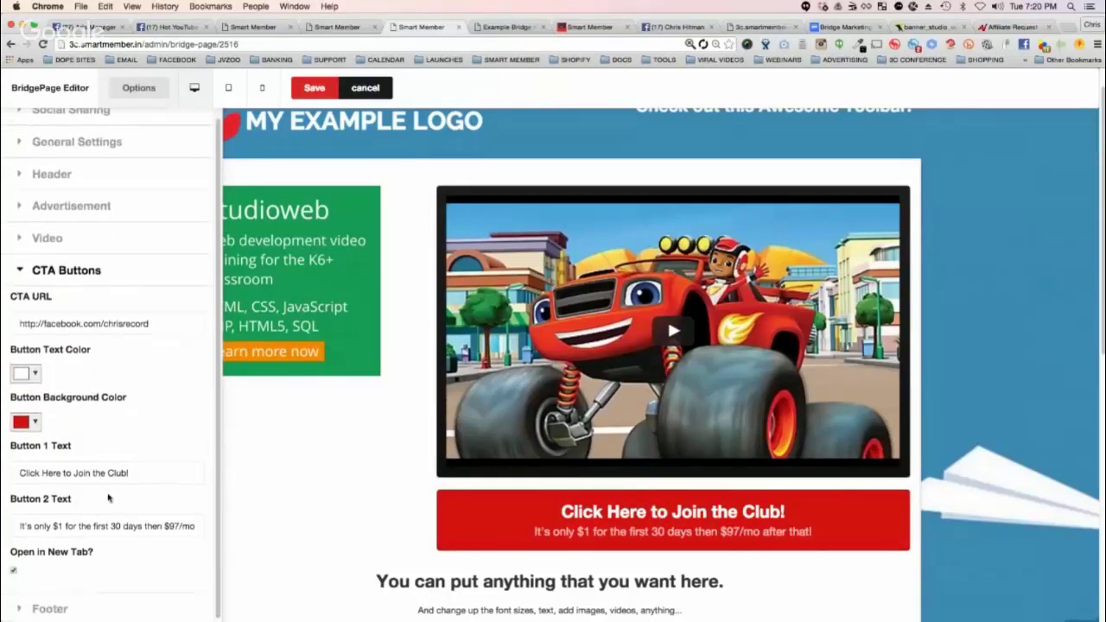
{"action": "triple_click", "coordinate": [121, 474]}
{"action": "type", "text": "An"}
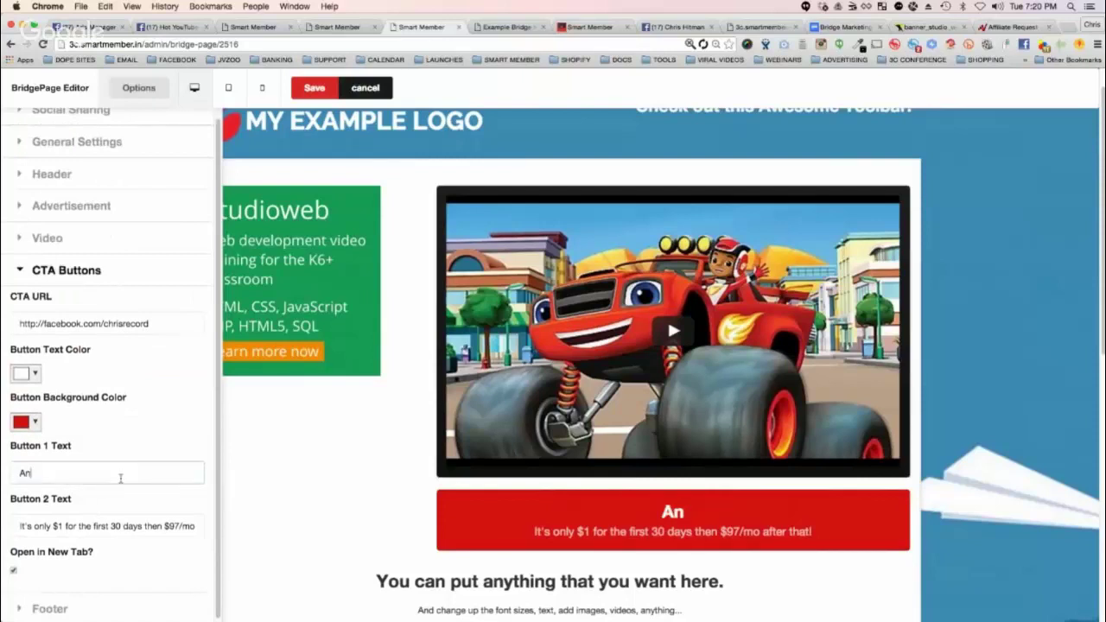
{"action": "type", "text": "ything that I want to sa"}
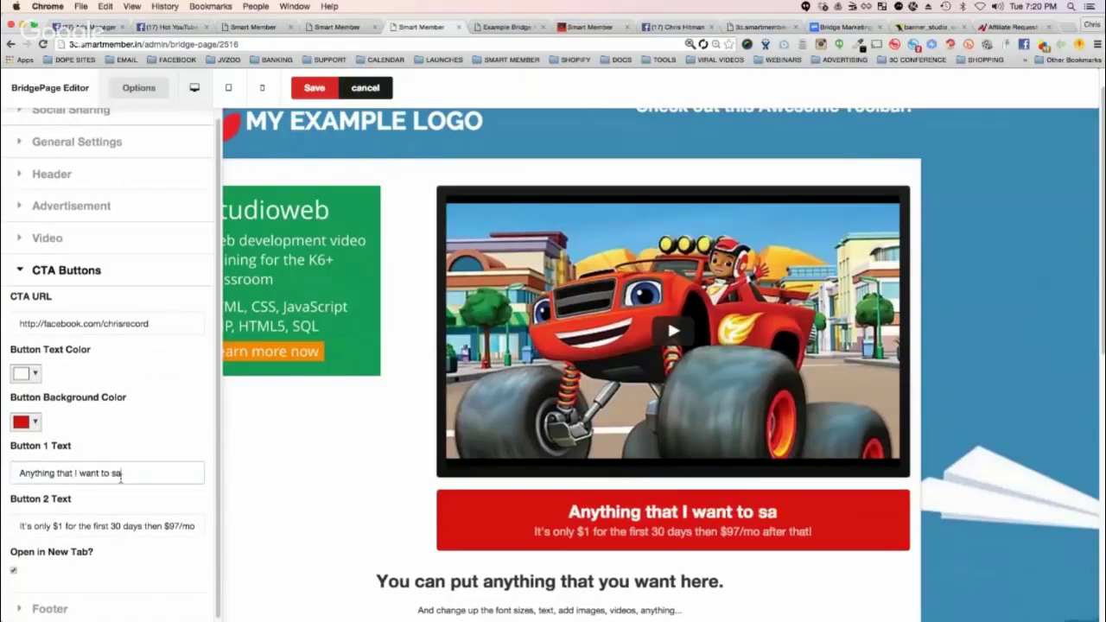
{"action": "type", "text": "y goes right here"}
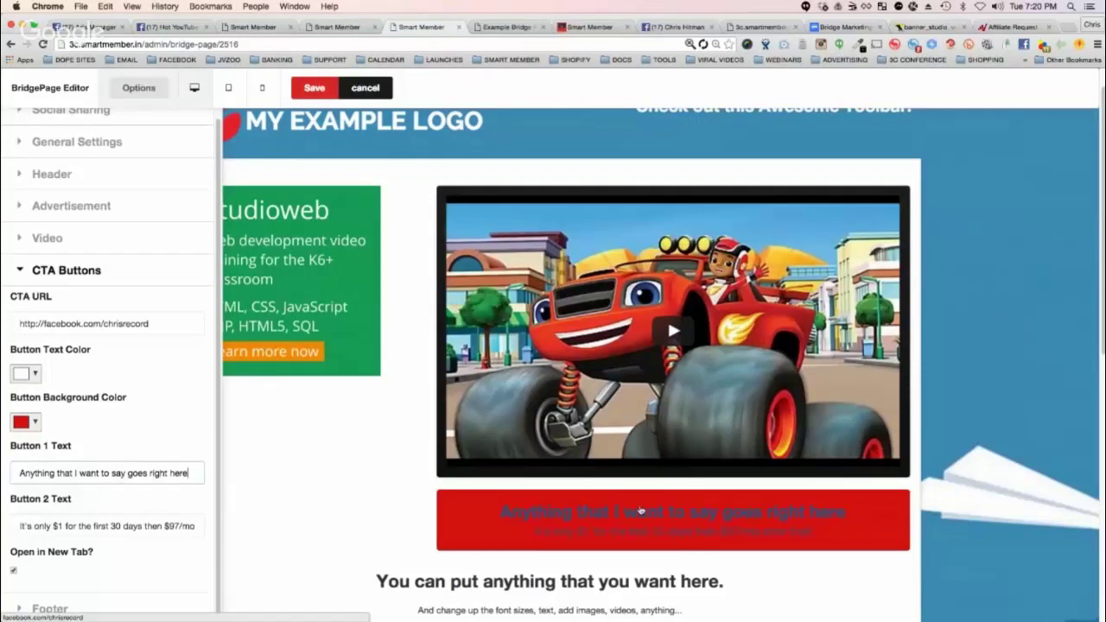
{"action": "scroll", "coordinate": [366, 484], "scroll_direction": "down", "scroll_amount": 1}
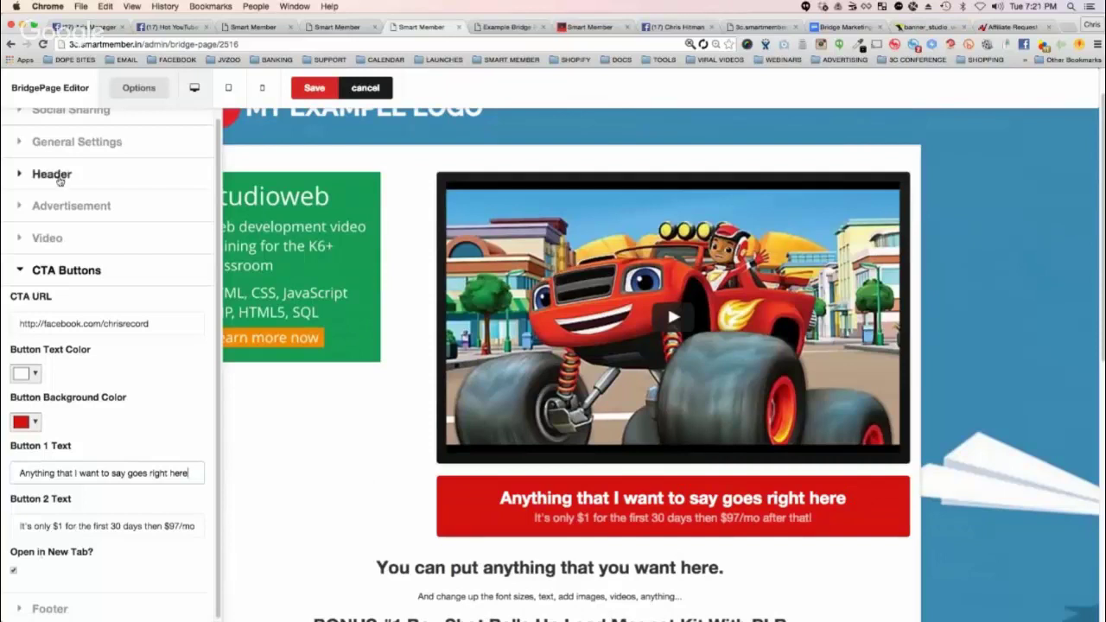
Open the Footer HTML editor and briefly check its HTML source before returning to rich text.
{"action": "left_click", "coordinate": [18, 272]}
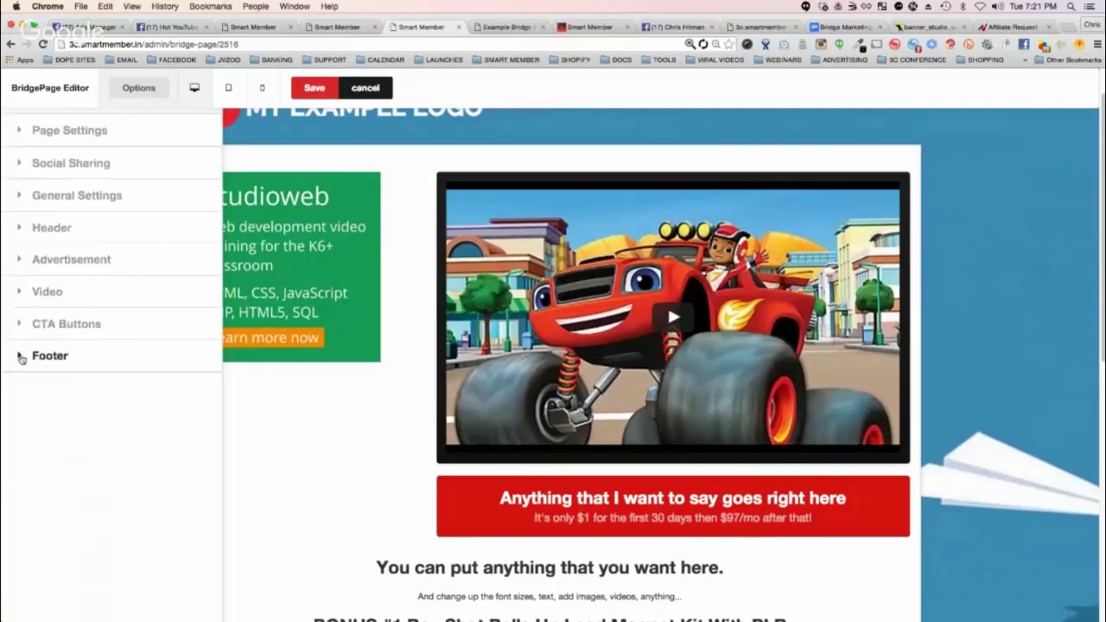
{"action": "left_click", "coordinate": [19, 355]}
{"action": "scroll", "coordinate": [116, 338], "scroll_direction": "down", "scroll_amount": 2}
{"action": "scroll", "coordinate": [150, 478], "scroll_direction": "down", "scroll_amount": 3}
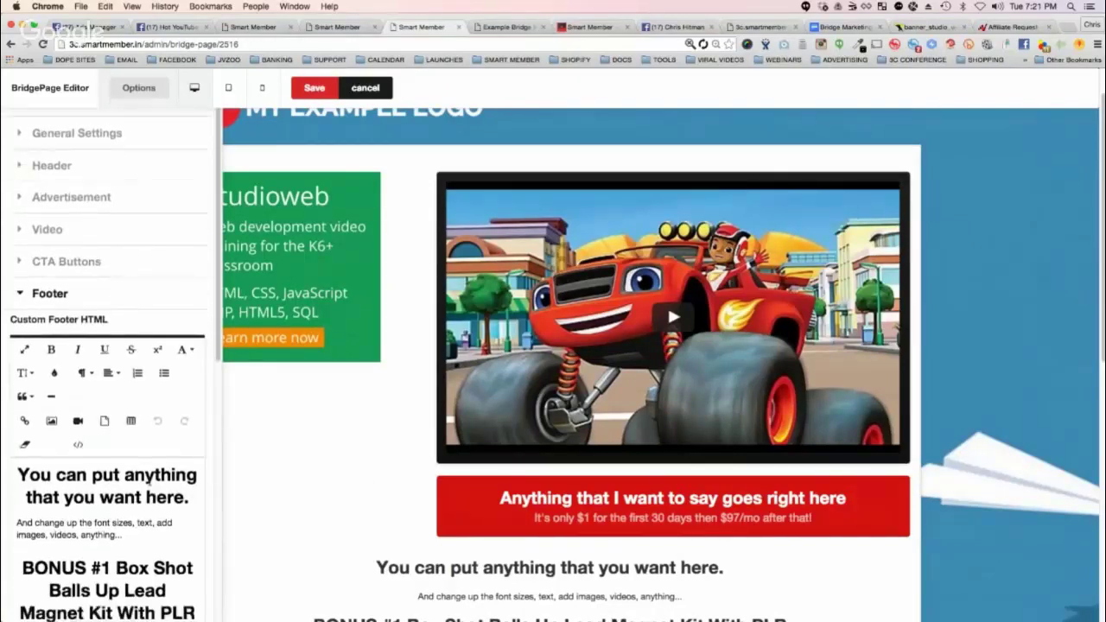
{"action": "scroll", "coordinate": [306, 404], "scroll_direction": "down", "scroll_amount": 5}
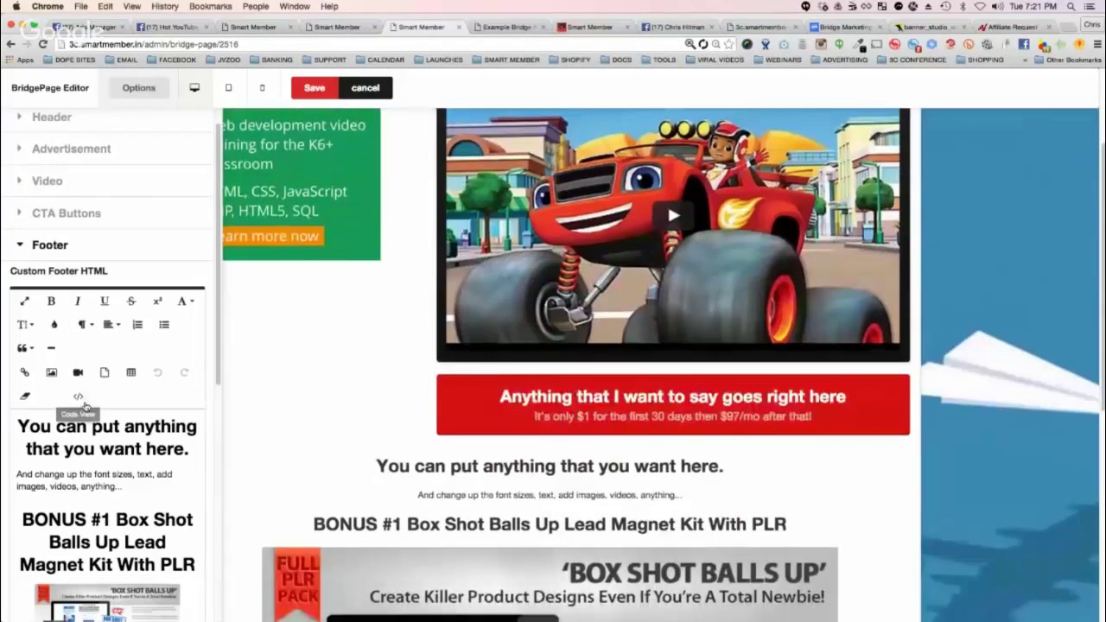
{"action": "scroll", "coordinate": [640, 454], "scroll_direction": "down", "scroll_amount": 3}
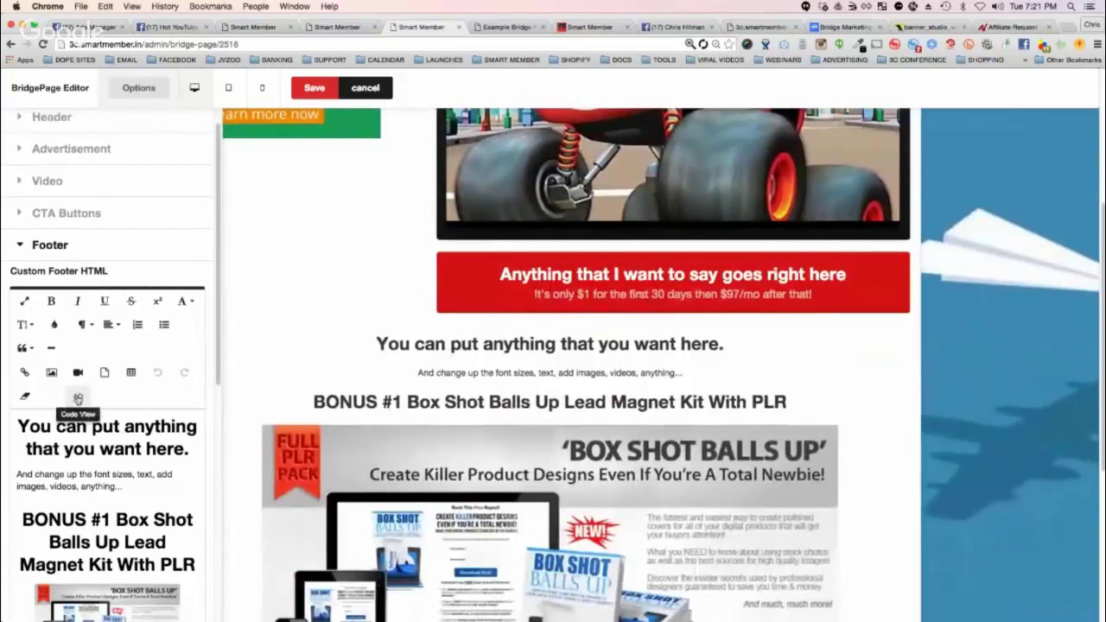
{"action": "left_click", "coordinate": [78, 398]}
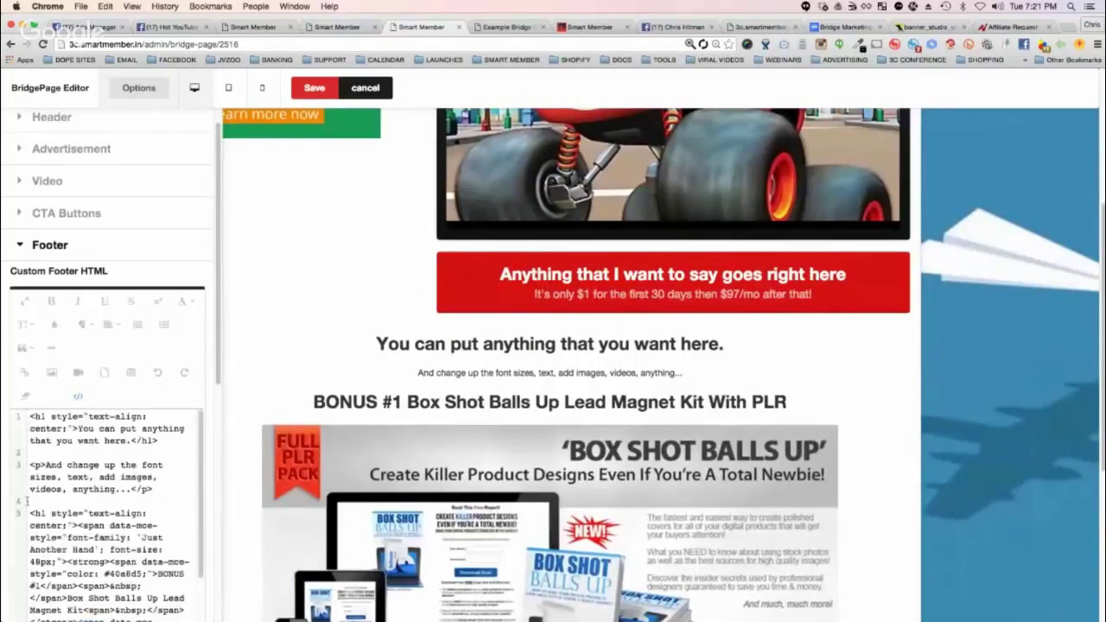
{"action": "left_click", "coordinate": [77, 396]}
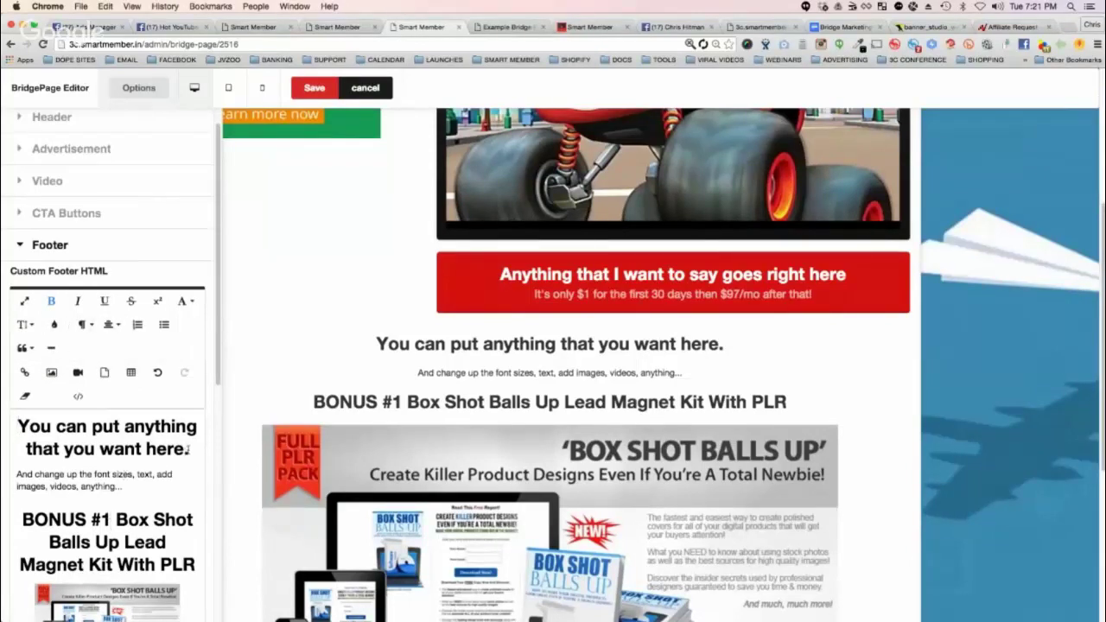
Give the heading 'You can put anything that you want here.' a yellow background and black text.
{"action": "left_click_drag", "start_coordinate": [189, 451], "coordinate": [17, 424]}
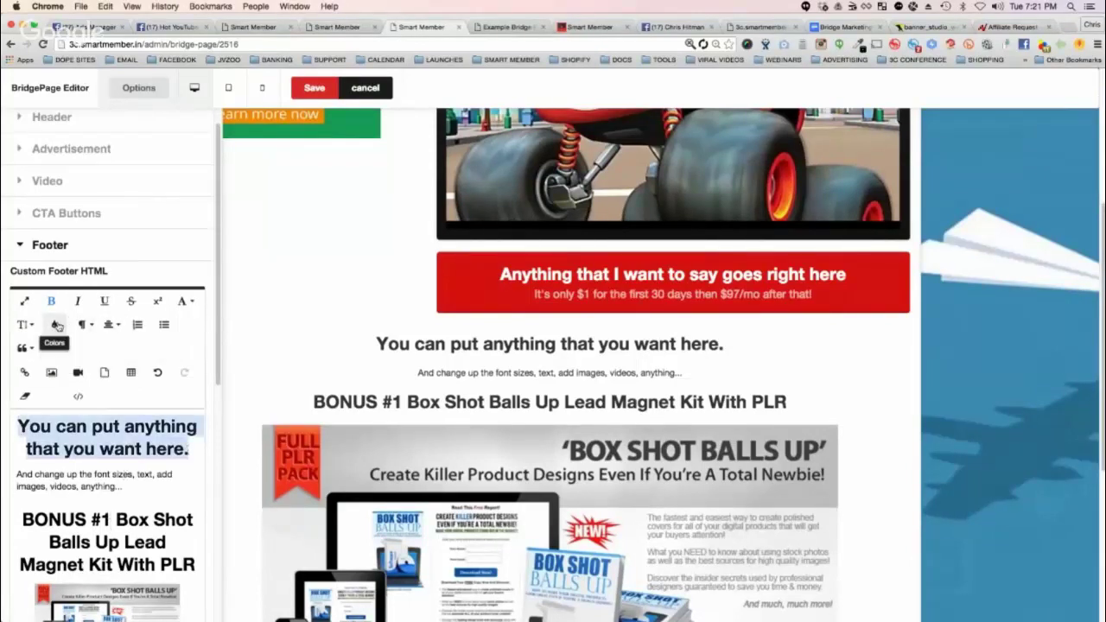
{"action": "left_click", "coordinate": [57, 325]}
{"action": "left_click", "coordinate": [114, 352]}
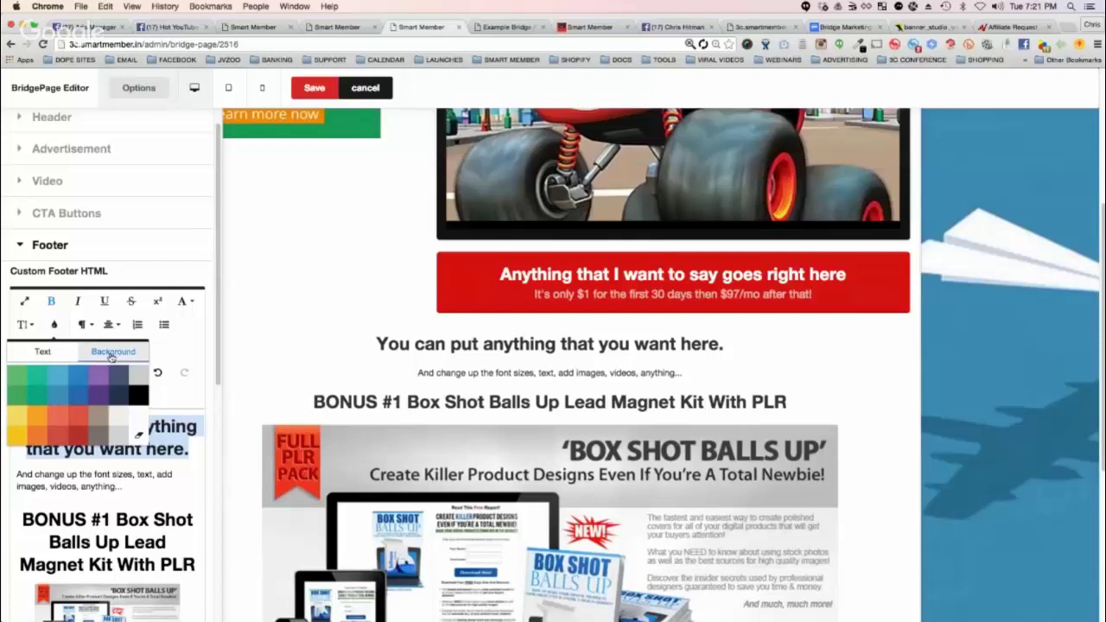
{"action": "left_click", "coordinate": [17, 430]}
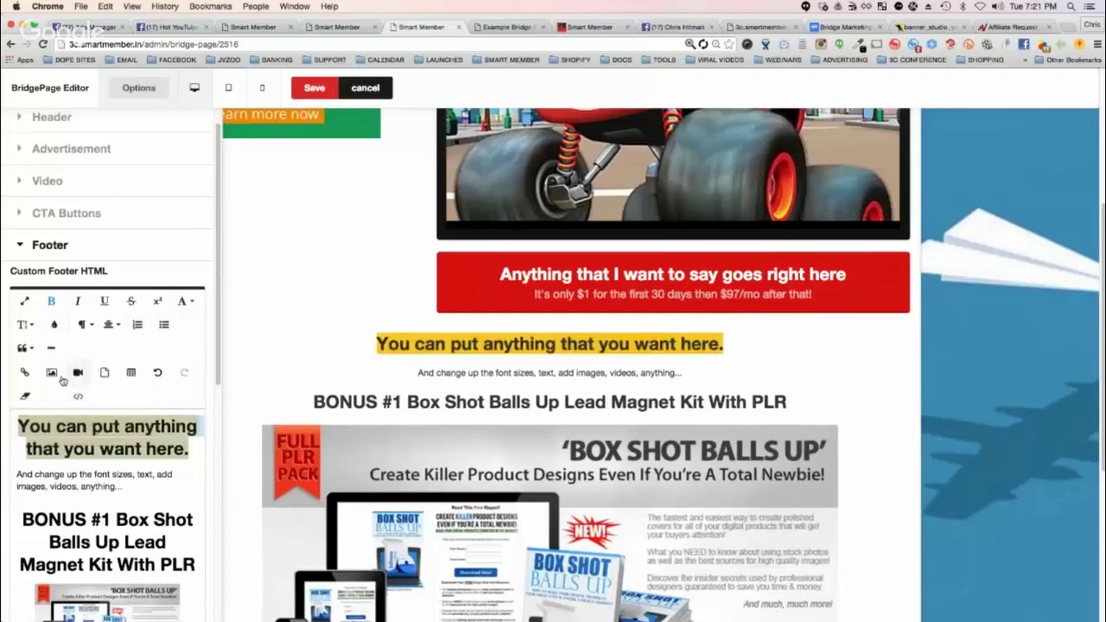
{"action": "left_click", "coordinate": [56, 325]}
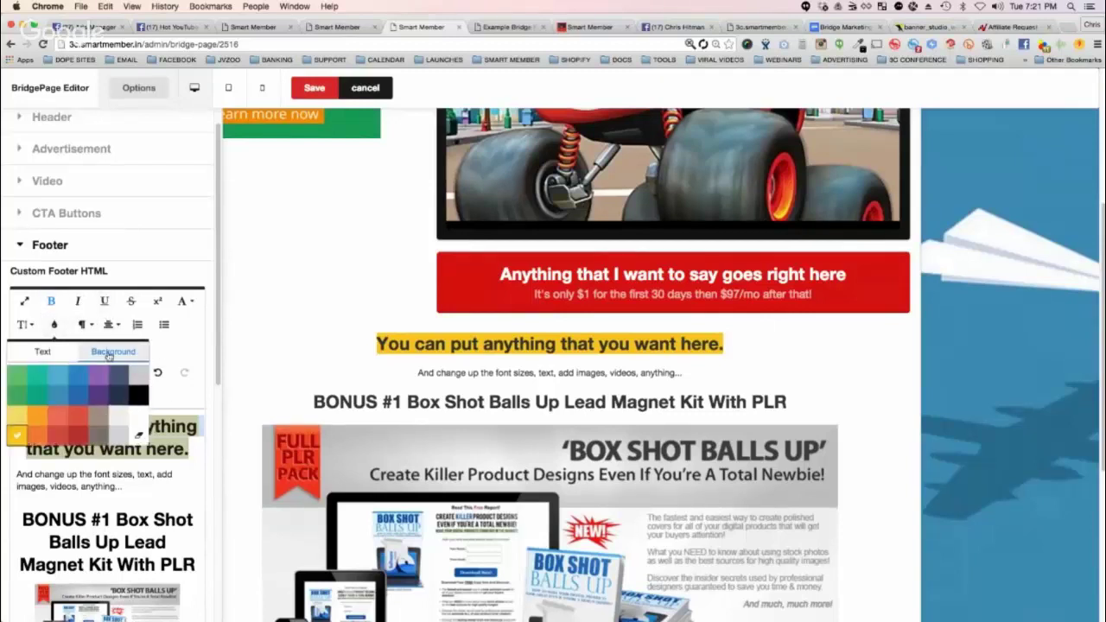
{"action": "left_click", "coordinate": [42, 352]}
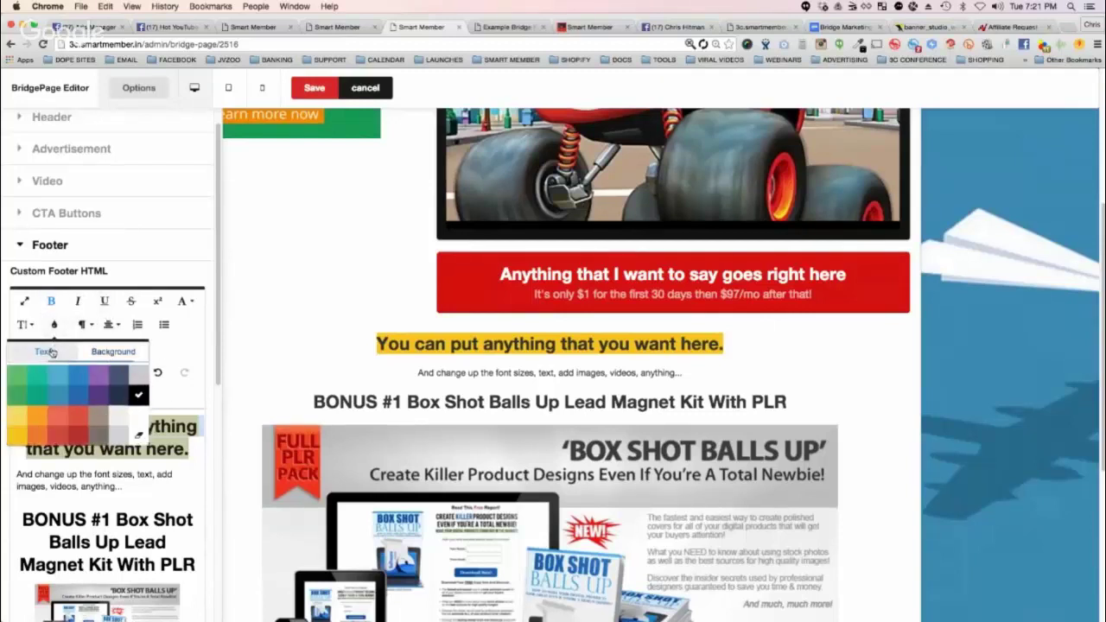
{"action": "left_click", "coordinate": [136, 395]}
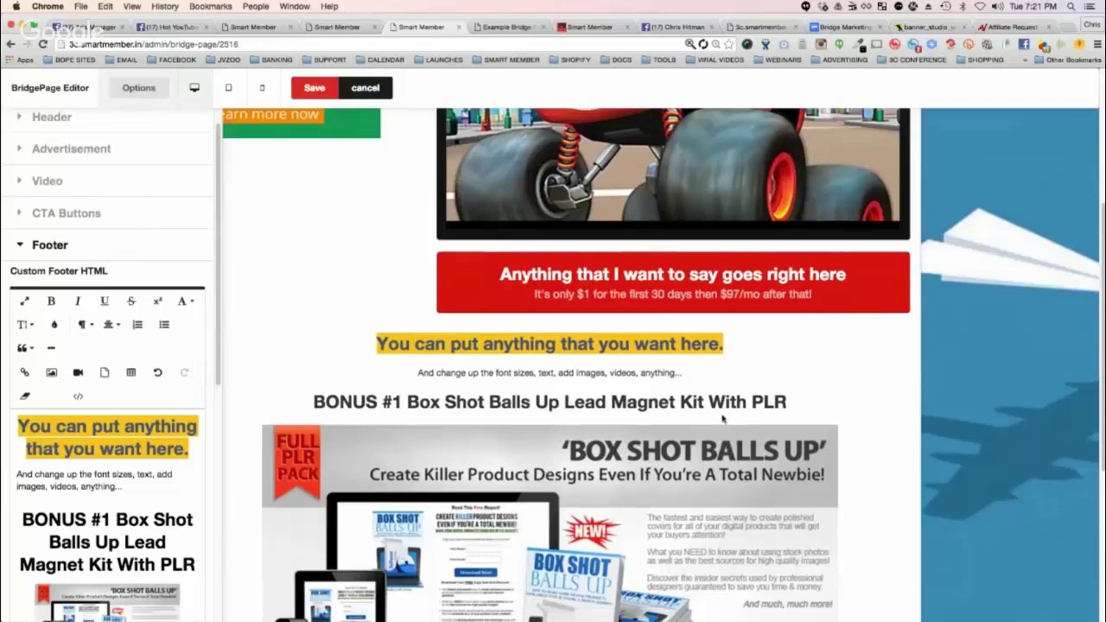
{"action": "scroll", "coordinate": [827, 430], "scroll_direction": "down", "scroll_amount": 3}
{"action": "scroll", "coordinate": [827, 430], "scroll_direction": "down", "scroll_amount": 3}
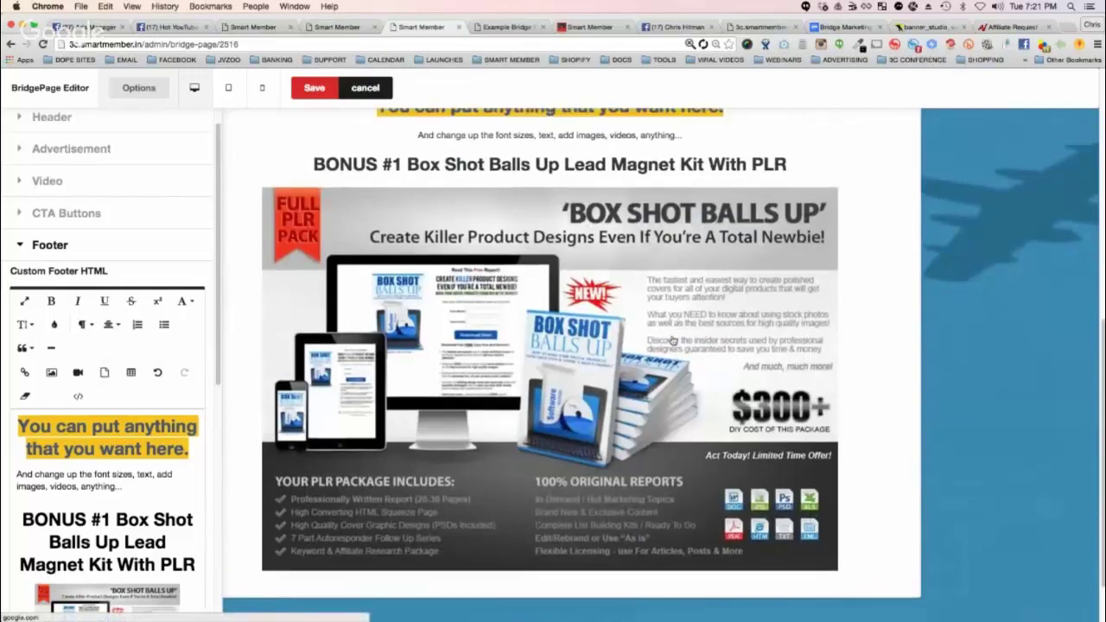
{"action": "scroll", "coordinate": [673, 340], "scroll_direction": "up", "scroll_amount": 1}
{"action": "scroll", "coordinate": [795, 380], "scroll_direction": "up", "scroll_amount": 3}
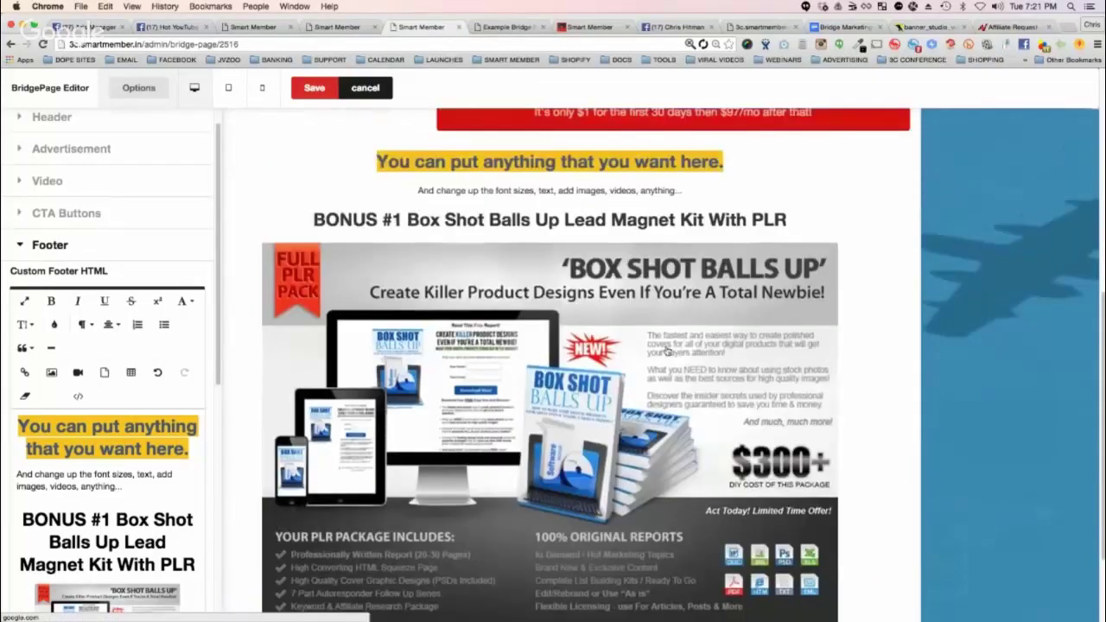
{"action": "scroll", "coordinate": [119, 394], "scroll_direction": "down", "scroll_amount": 3}
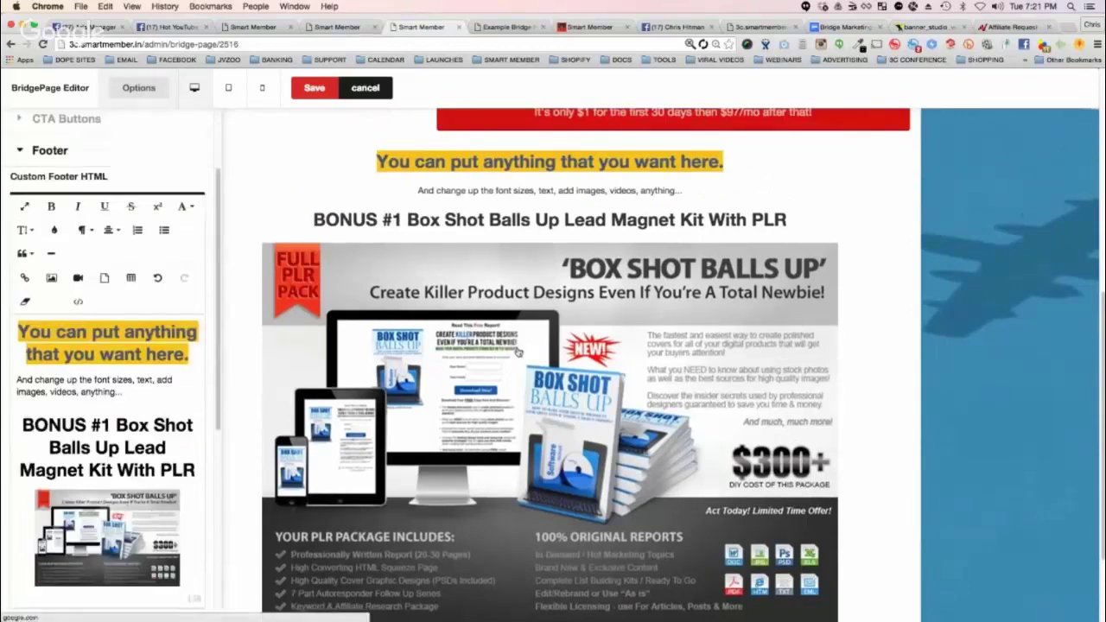
{"action": "scroll", "coordinate": [520, 357], "scroll_direction": "up", "scroll_amount": 2}
{"action": "scroll", "coordinate": [562, 398], "scroll_direction": "down", "scroll_amount": 2}
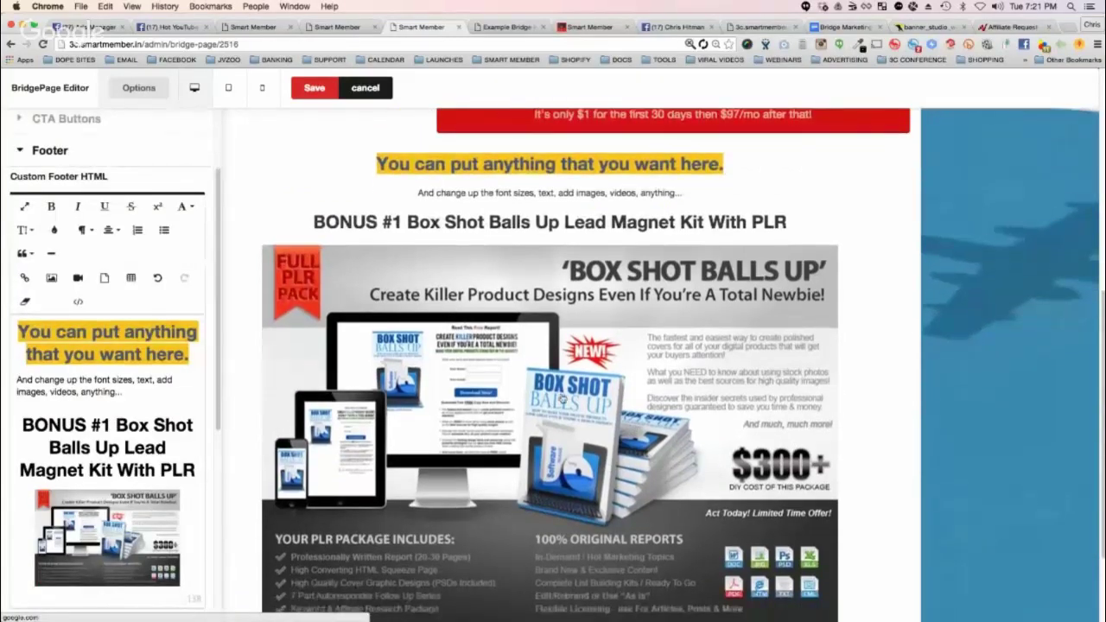
{"action": "scroll", "coordinate": [715, 487], "scroll_direction": "up", "scroll_amount": 10}
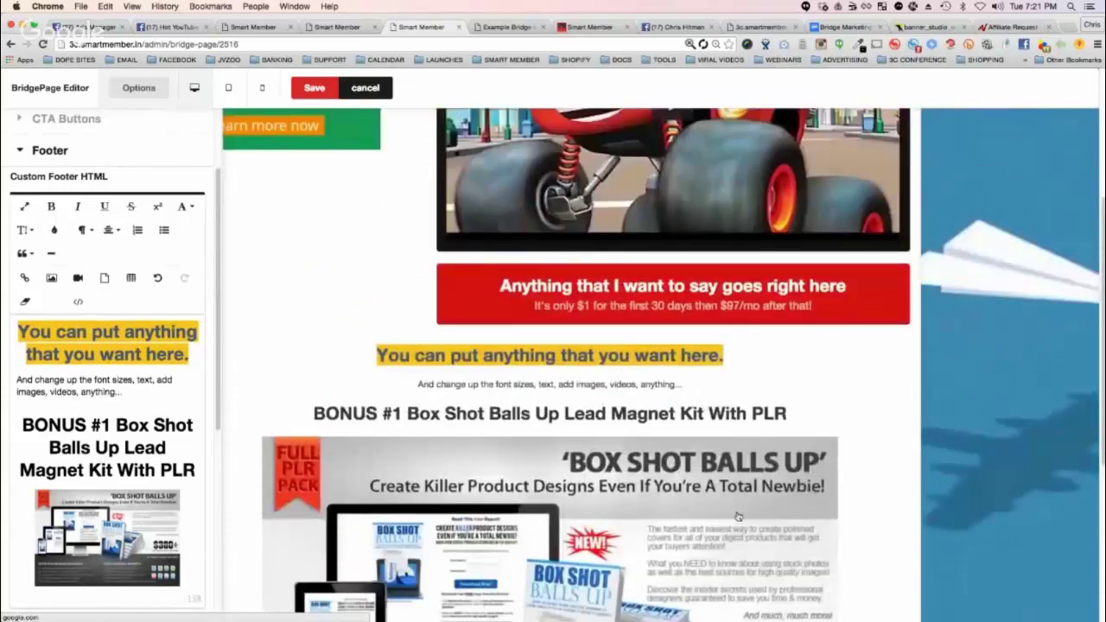
{"action": "scroll", "coordinate": [596, 463], "scroll_direction": "up", "scroll_amount": 10}
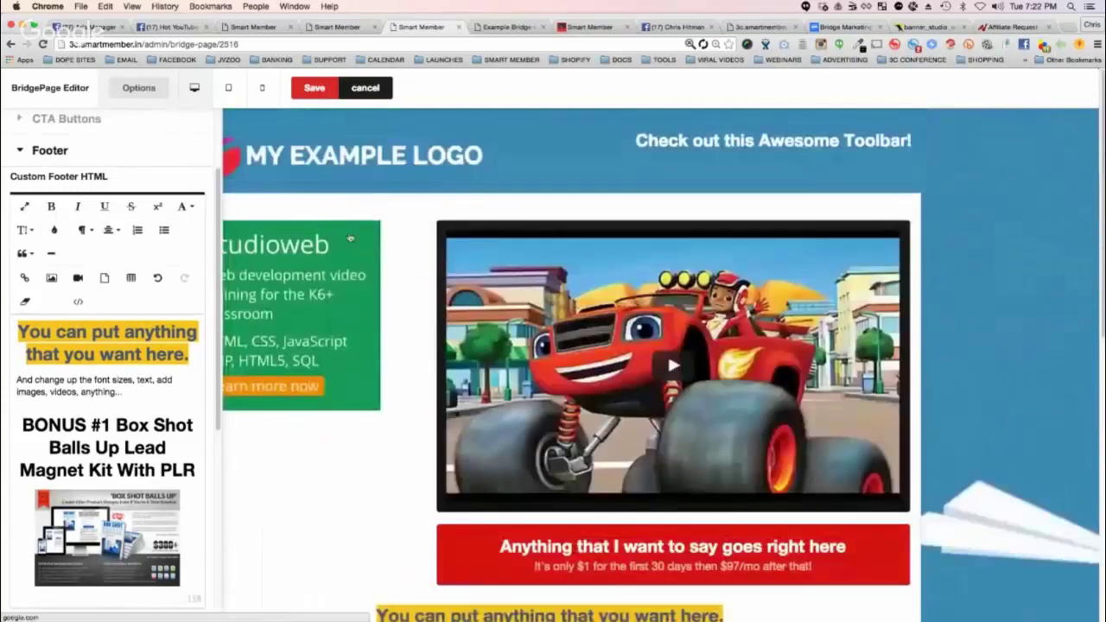
Hide the editor and review the full-width page, highlighting the toolbar, footer and BONUS #1 headings.
{"action": "left_click", "coordinate": [158, 89]}
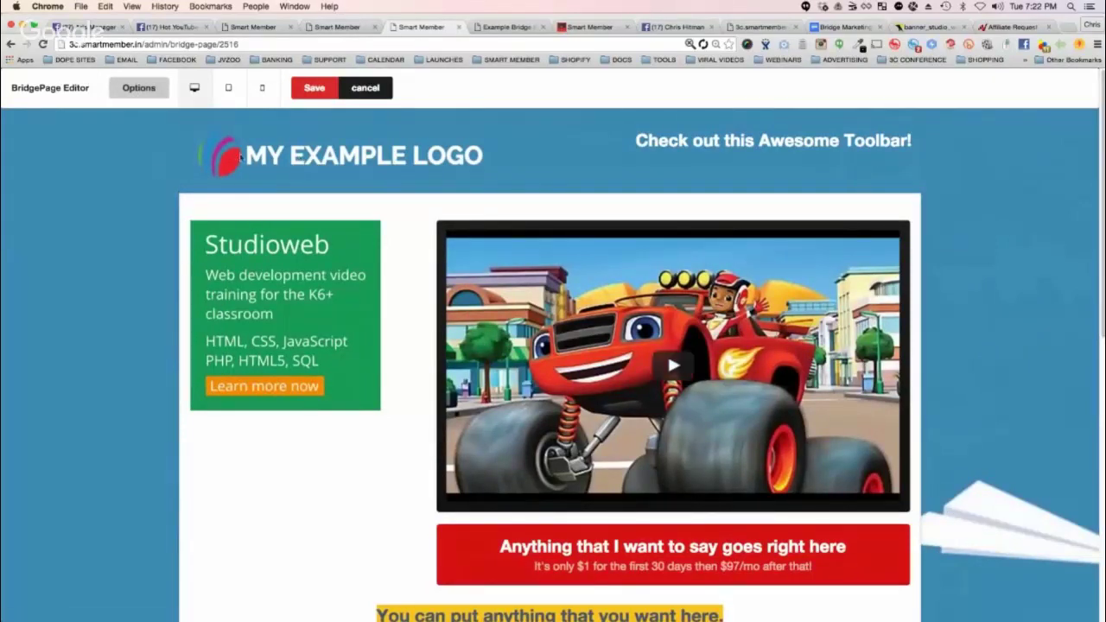
{"action": "left_click_drag", "start_coordinate": [636, 140], "coordinate": [910, 141]}
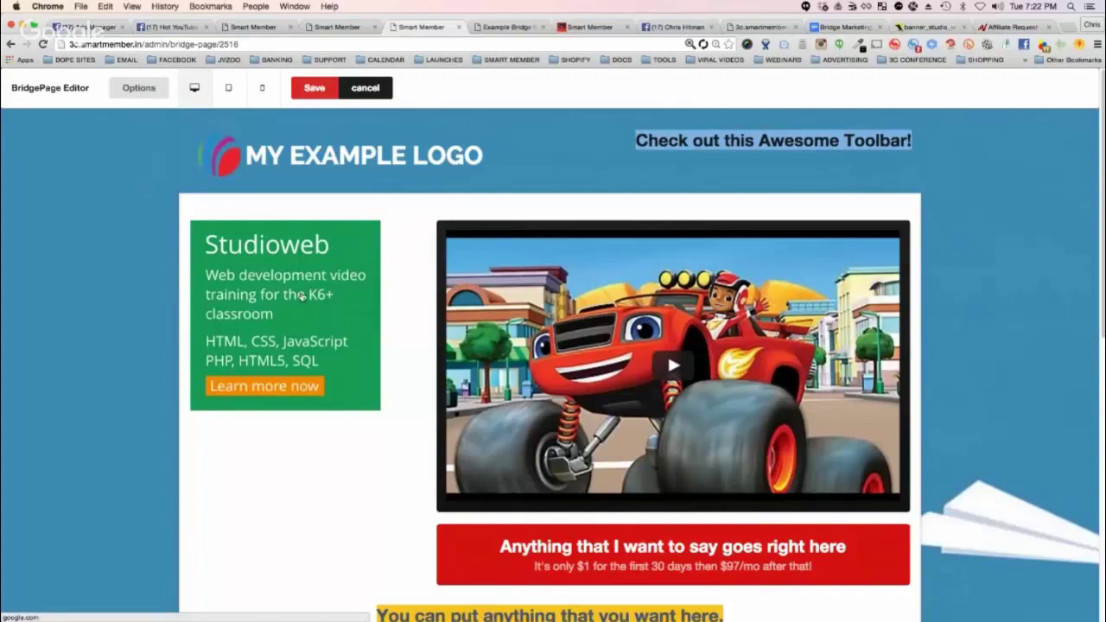
{"action": "scroll", "coordinate": [528, 419], "scroll_direction": "down", "scroll_amount": 3}
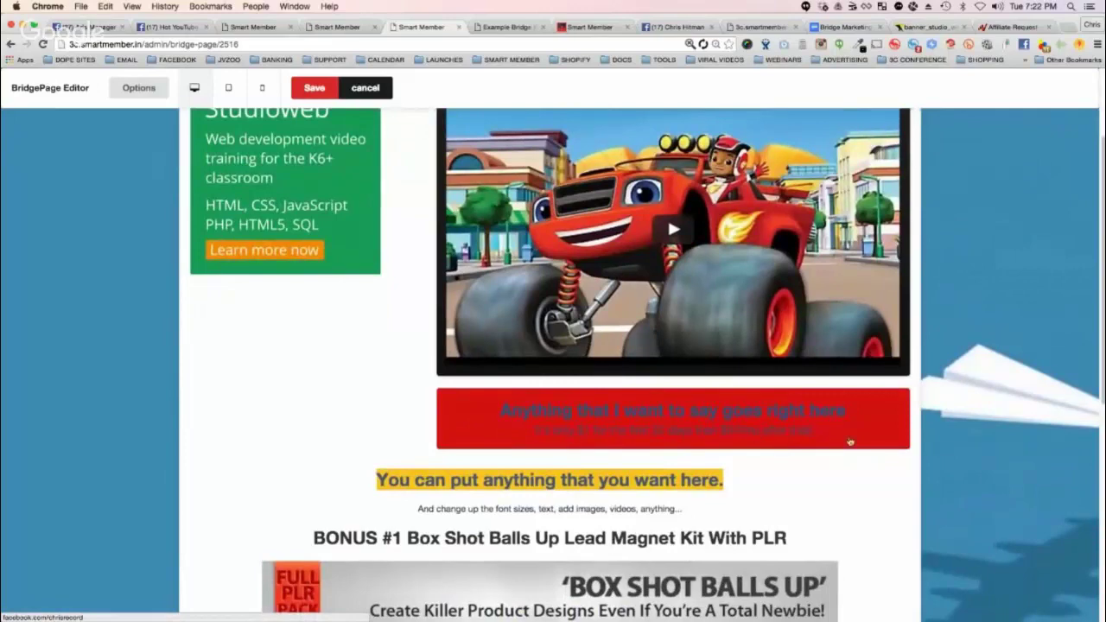
{"action": "scroll", "coordinate": [421, 288], "scroll_direction": "down", "scroll_amount": 5}
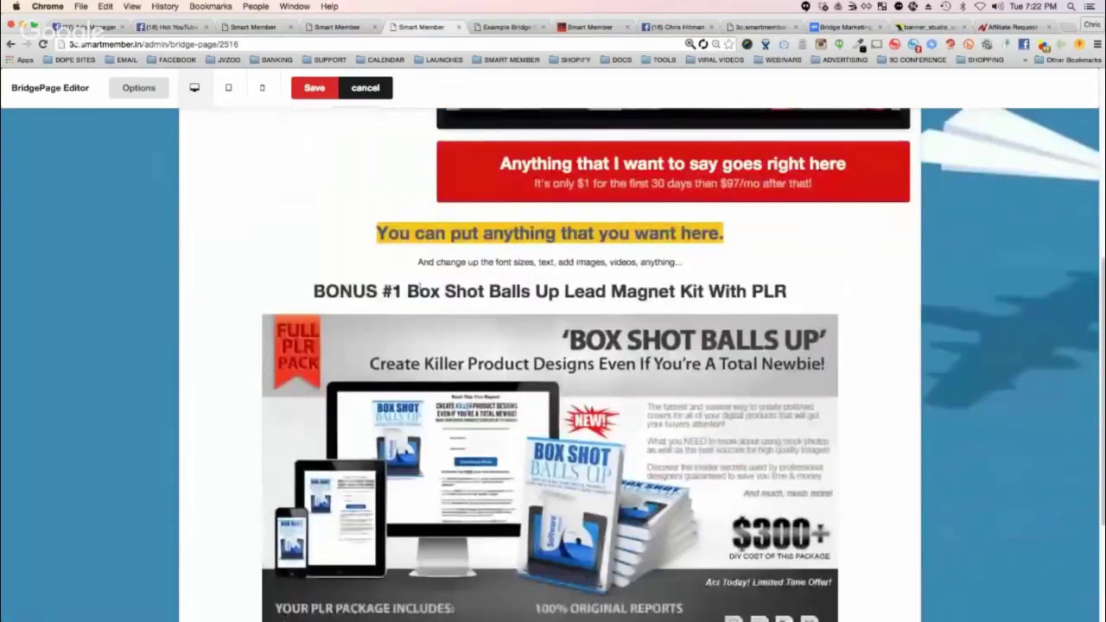
{"action": "left_click_drag", "start_coordinate": [377, 233], "coordinate": [724, 233]}
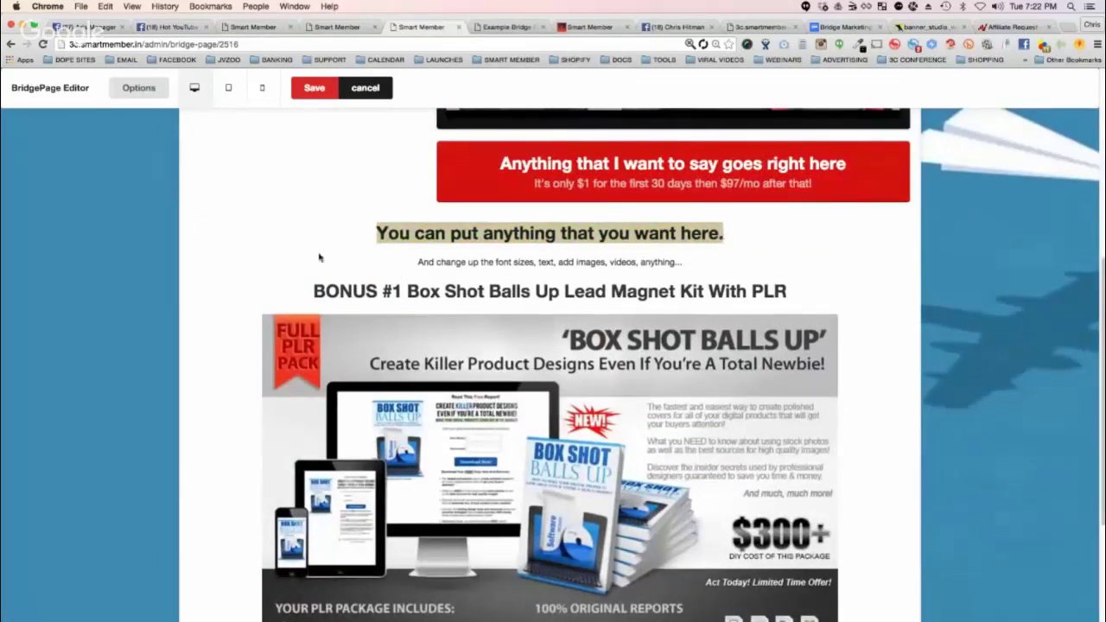
{"action": "left_click_drag", "start_coordinate": [313, 292], "coordinate": [790, 292]}
{"action": "scroll", "coordinate": [379, 287], "scroll_direction": "down", "scroll_amount": 2}
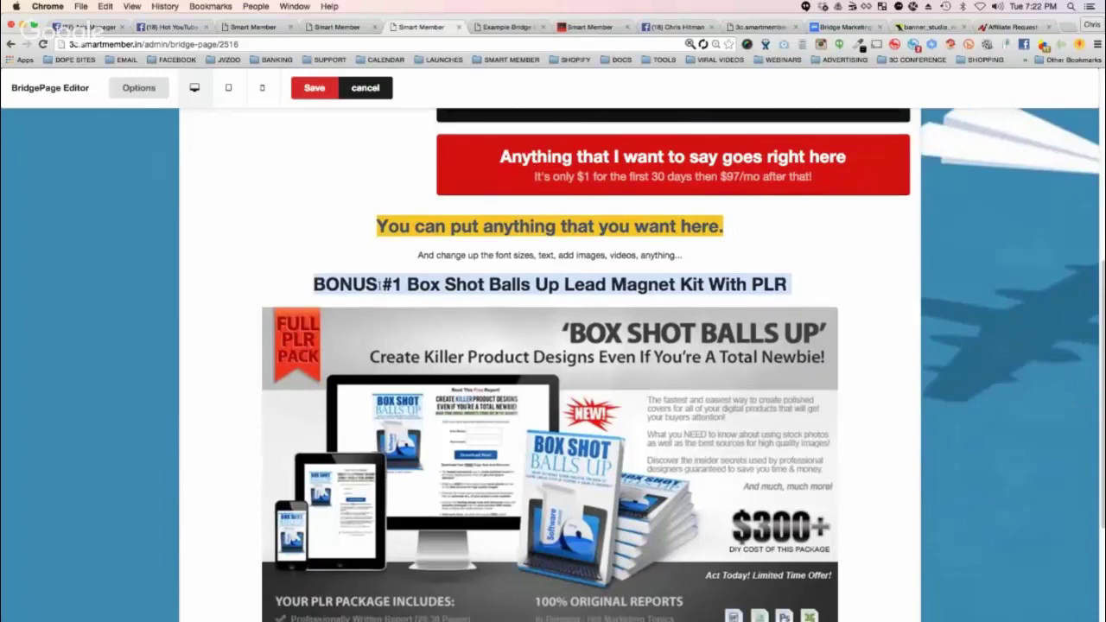
{"action": "scroll", "coordinate": [380, 291], "scroll_direction": "down", "scroll_amount": 3}
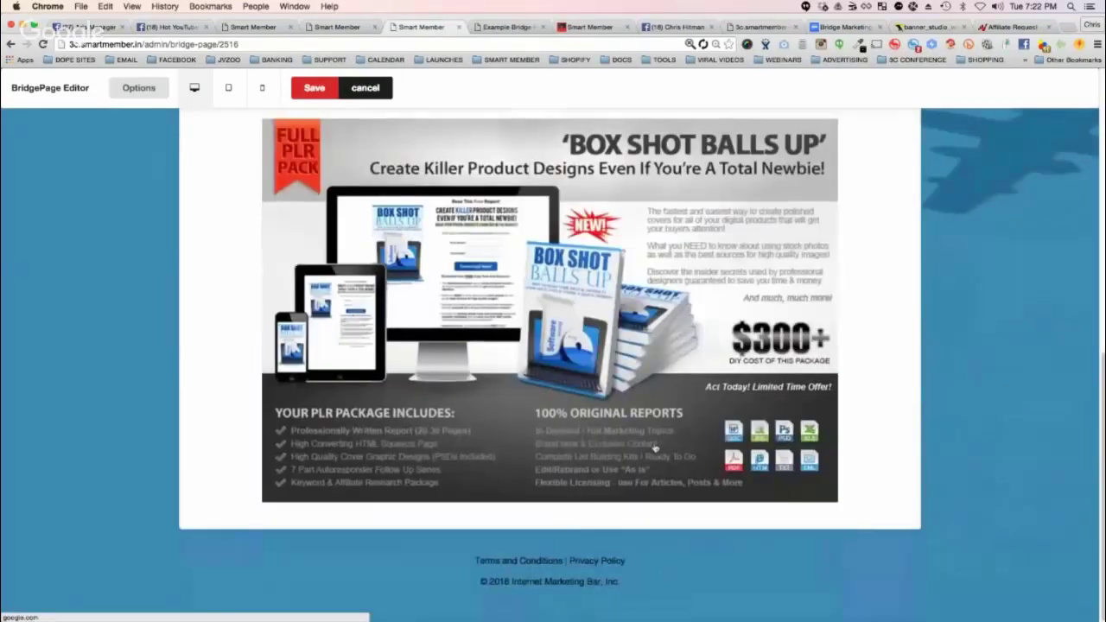
{"action": "scroll", "coordinate": [656, 446], "scroll_direction": "up", "scroll_amount": 6}
{"action": "left_click", "coordinate": [330, 317]}
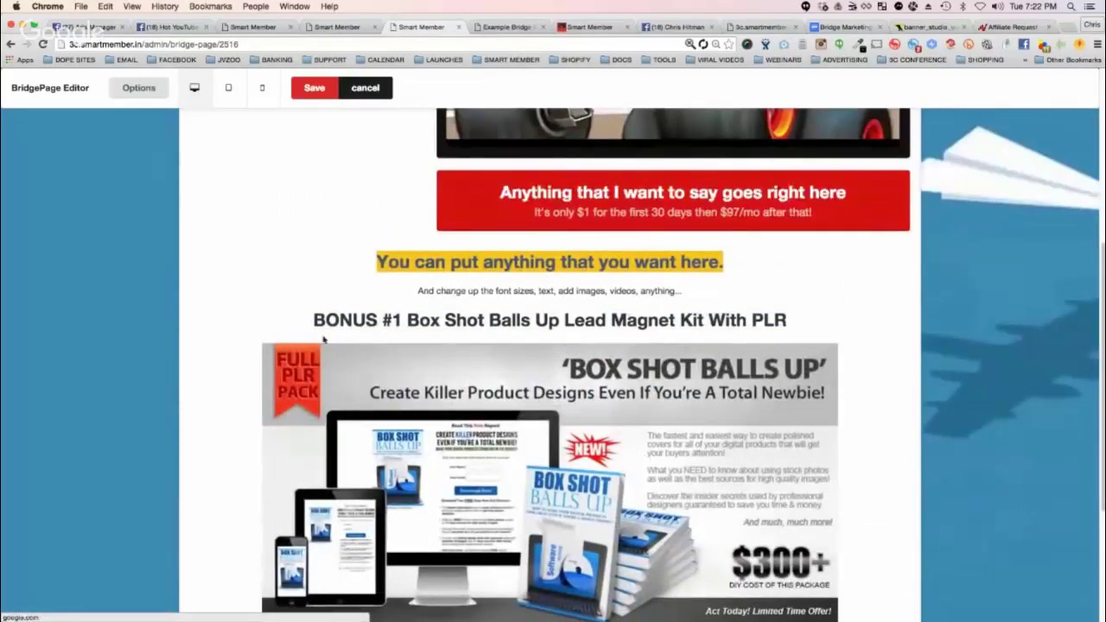
{"action": "scroll", "coordinate": [353, 416], "scroll_direction": "up", "scroll_amount": 9}
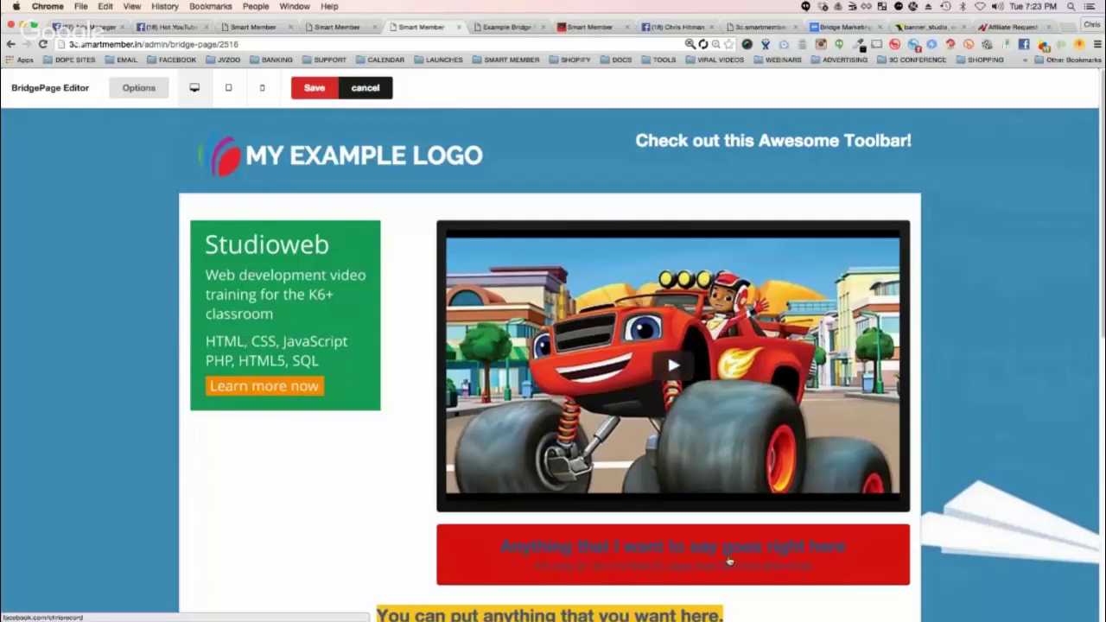
{"action": "scroll", "coordinate": [734, 536], "scroll_direction": "down", "scroll_amount": 3}
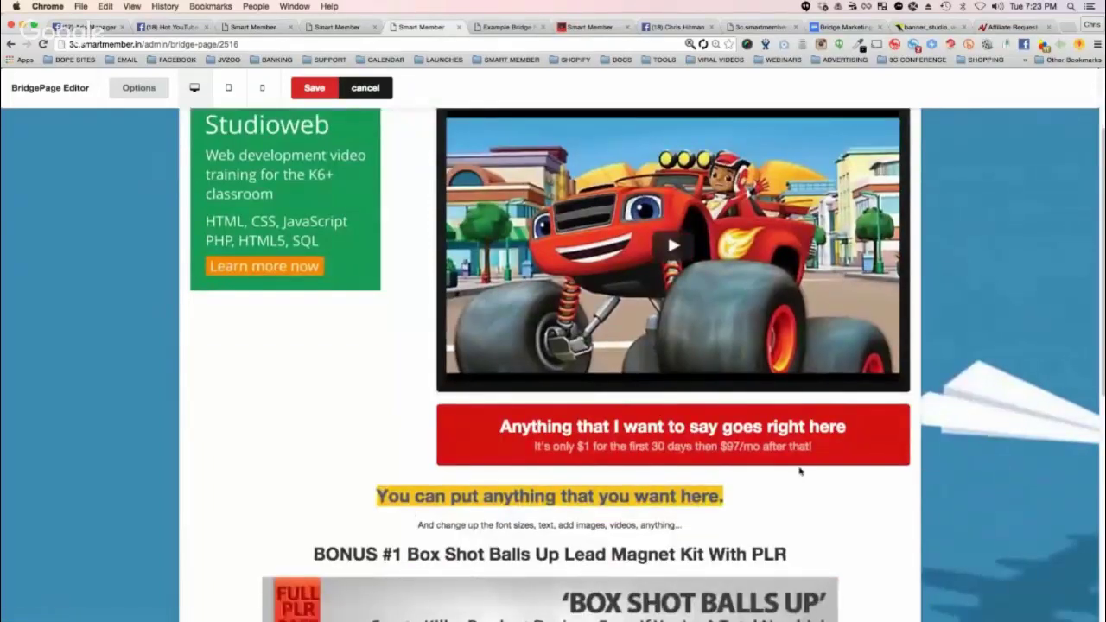
{"action": "scroll", "coordinate": [802, 531], "scroll_direction": "up", "scroll_amount": 4}
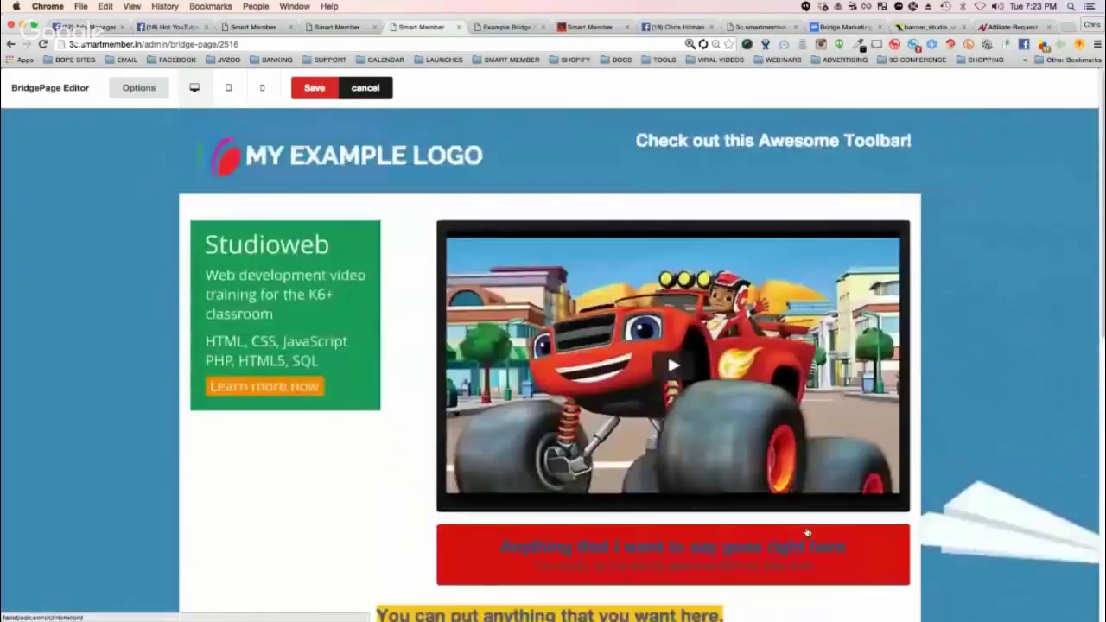
Load aliexpress.com in a new browser tab and select its search box.
{"action": "left_click", "coordinate": [1067, 29]}
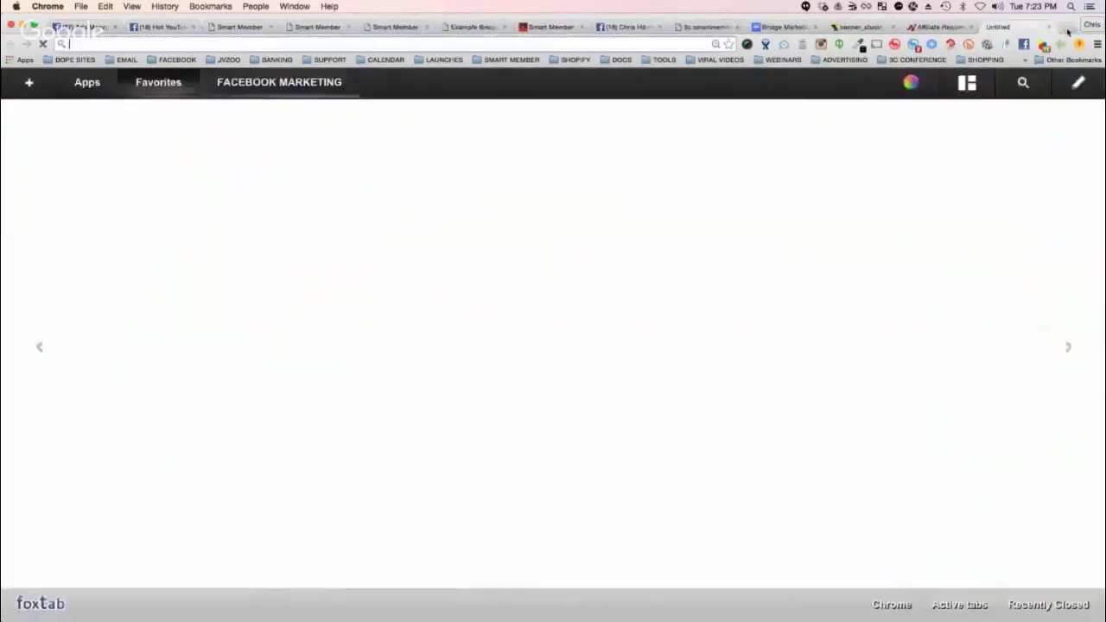
{"action": "type", "text": "aliexpress.com"}
{"action": "key", "text": "Return"}
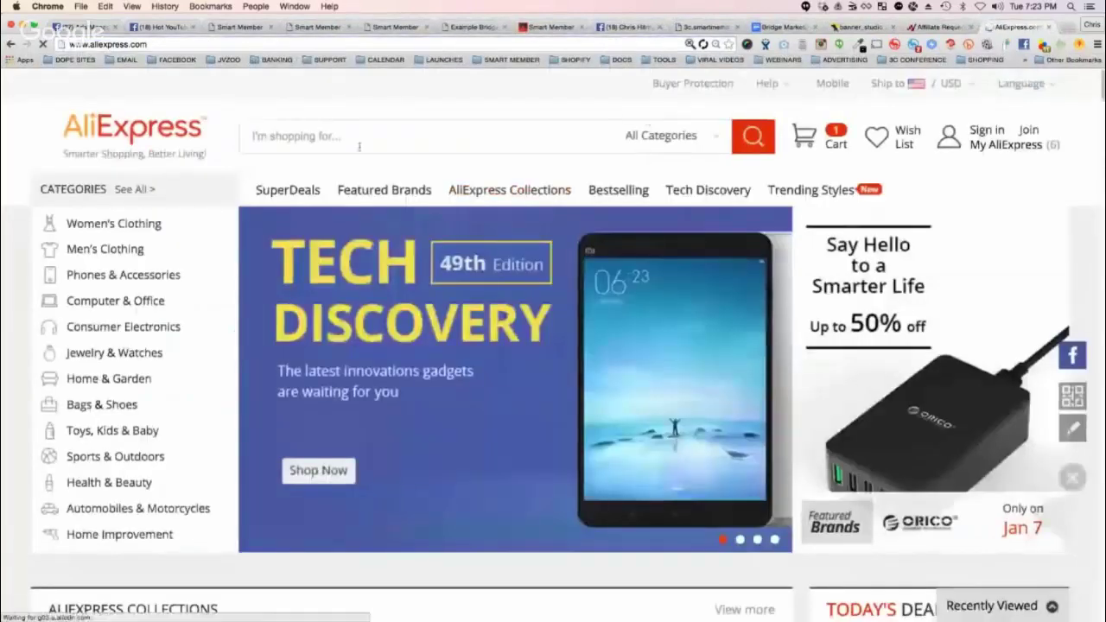
{"action": "left_click", "coordinate": [351, 138]}
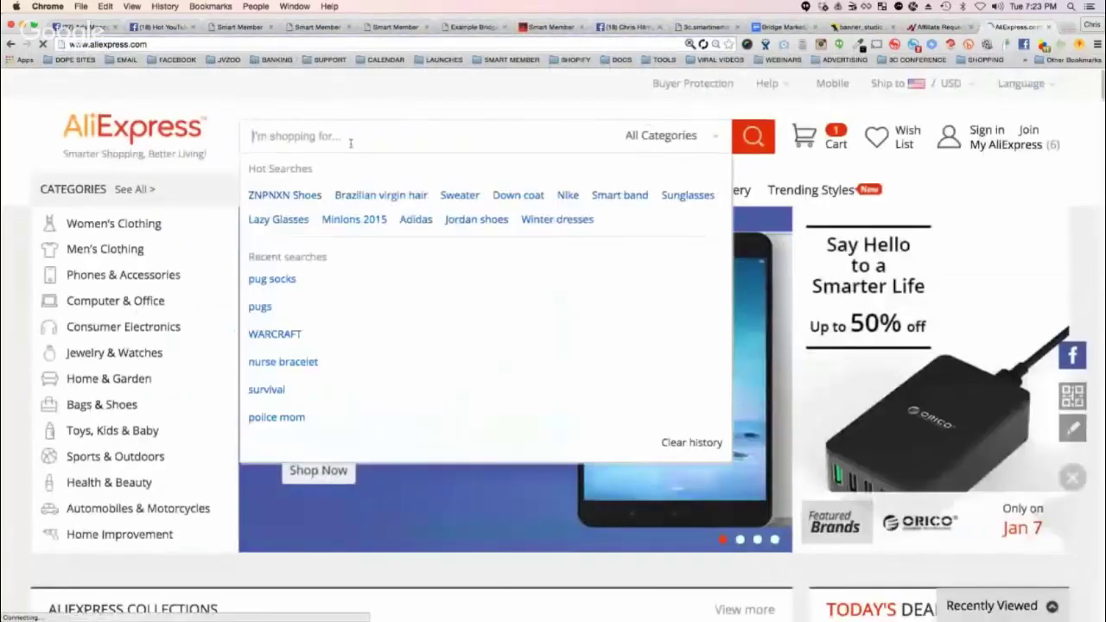